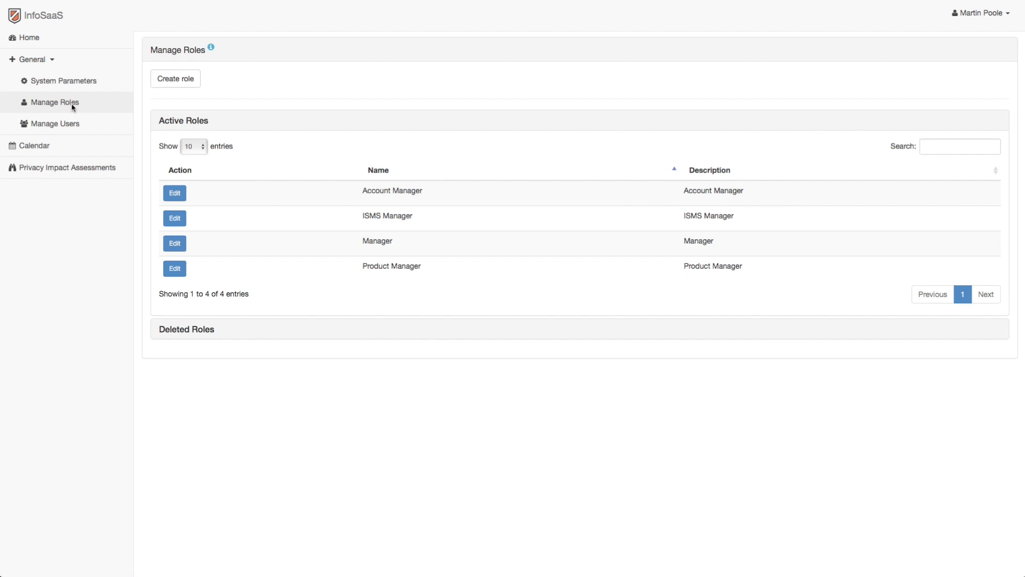
pyautogui.click(406, 241)
pyautogui.click(425, 217)
pyautogui.click(430, 193)
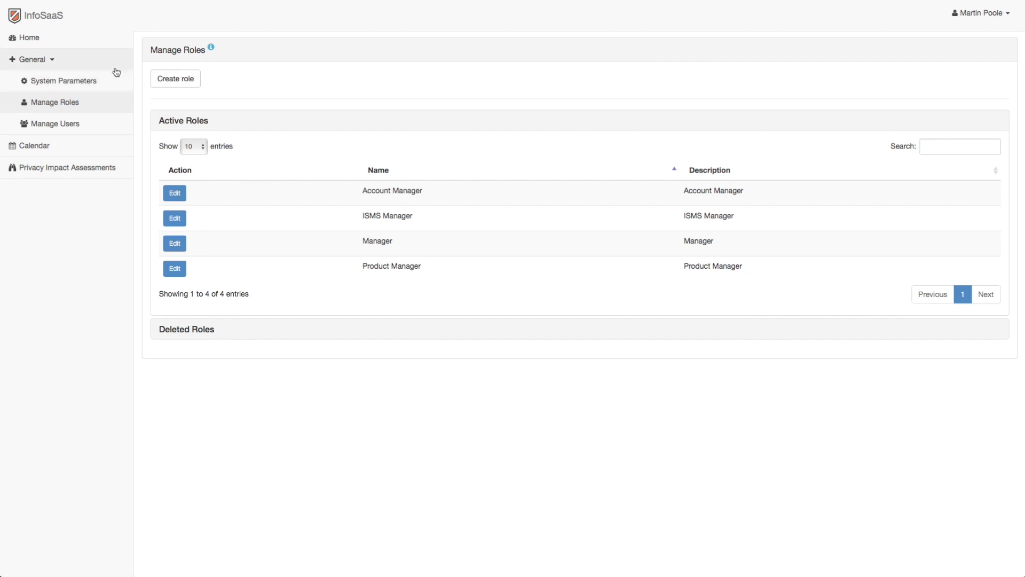
# Open the ISMS Manager user's record from the user list, review the account type options, and return to the list without changes.
pyautogui.click(114, 128)
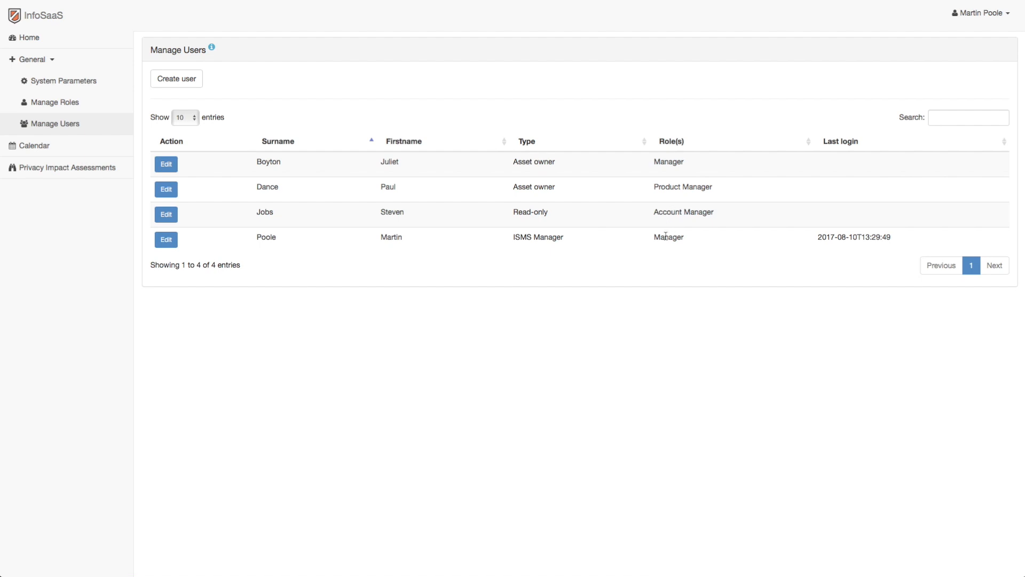
pyautogui.click(168, 239)
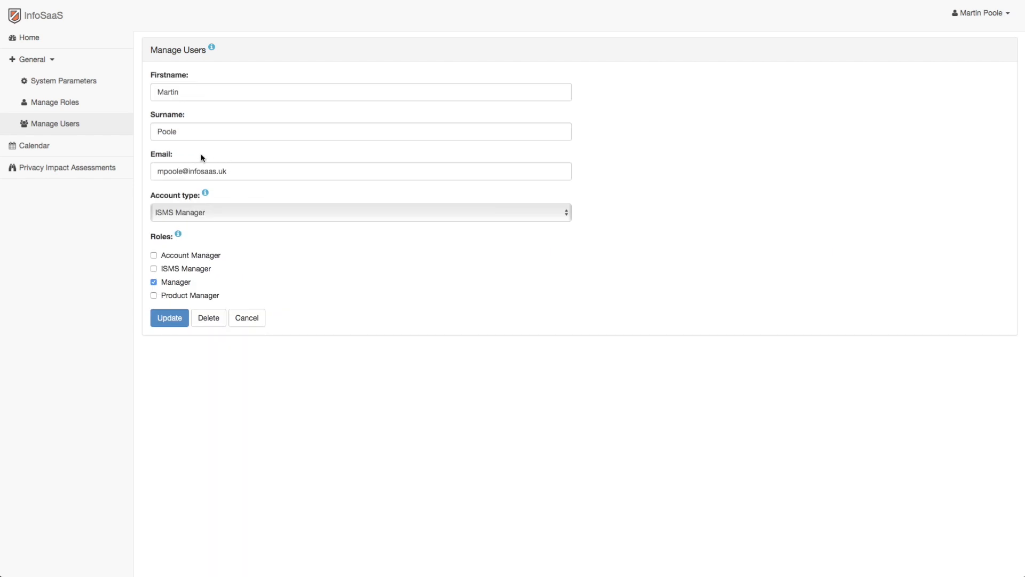
pyautogui.click(187, 236)
pyautogui.click(231, 215)
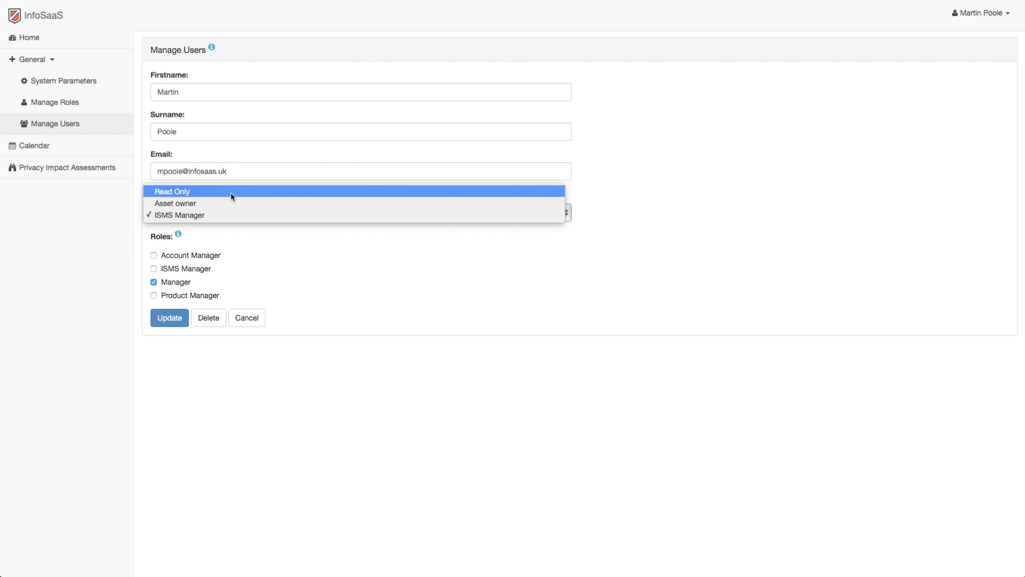
pyautogui.press('Escape')
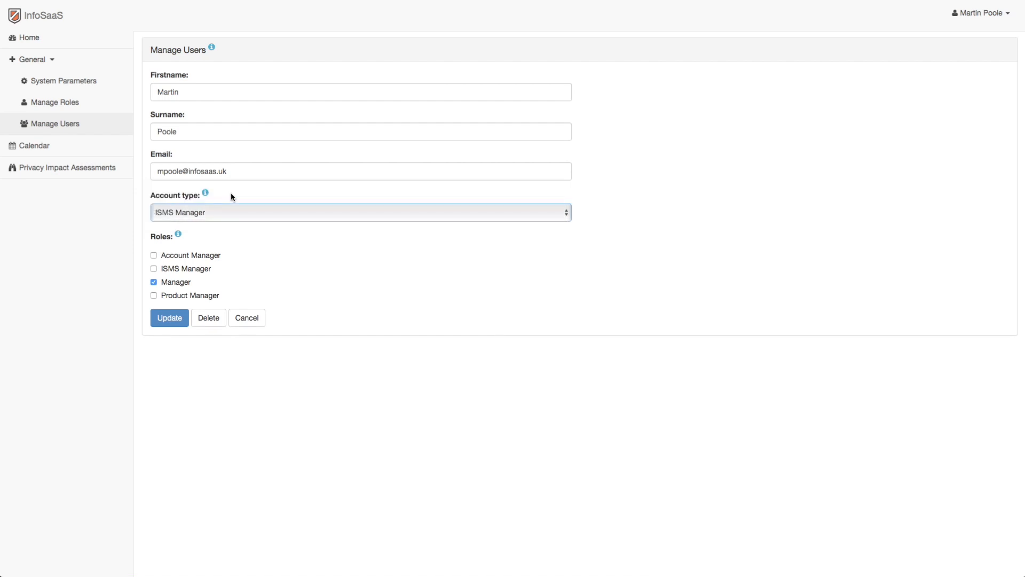
pyautogui.click(99, 129)
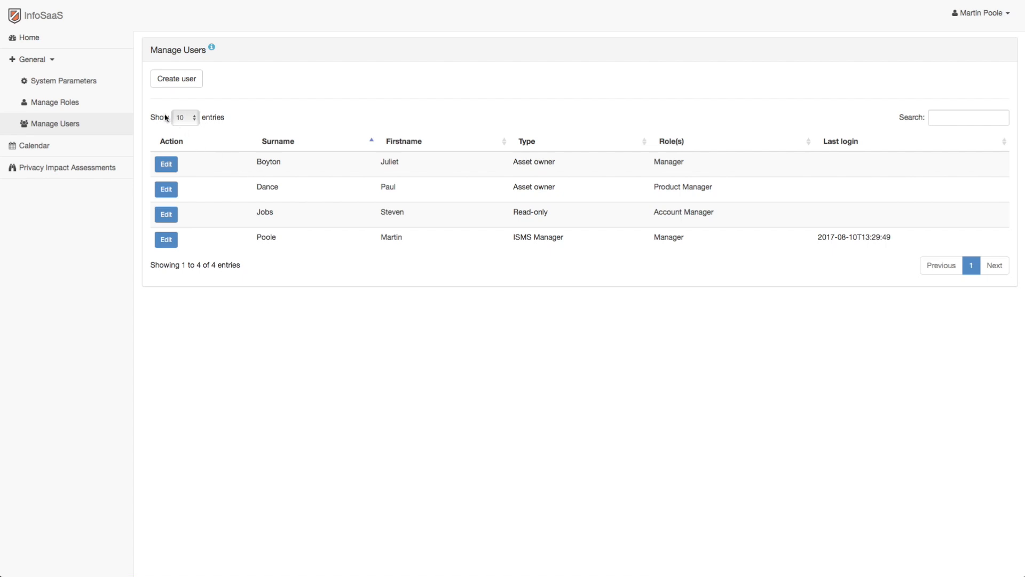
# Review the Privacy Impact Assessment Review Frequency options in the system parameters, keeping 12 Months.
pyautogui.click(114, 86)
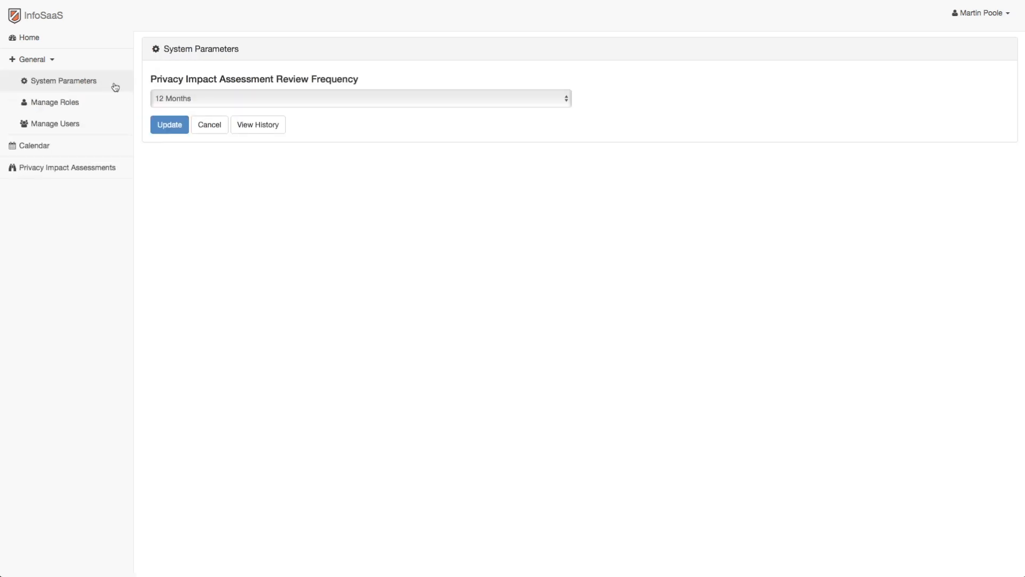
pyautogui.click(226, 98)
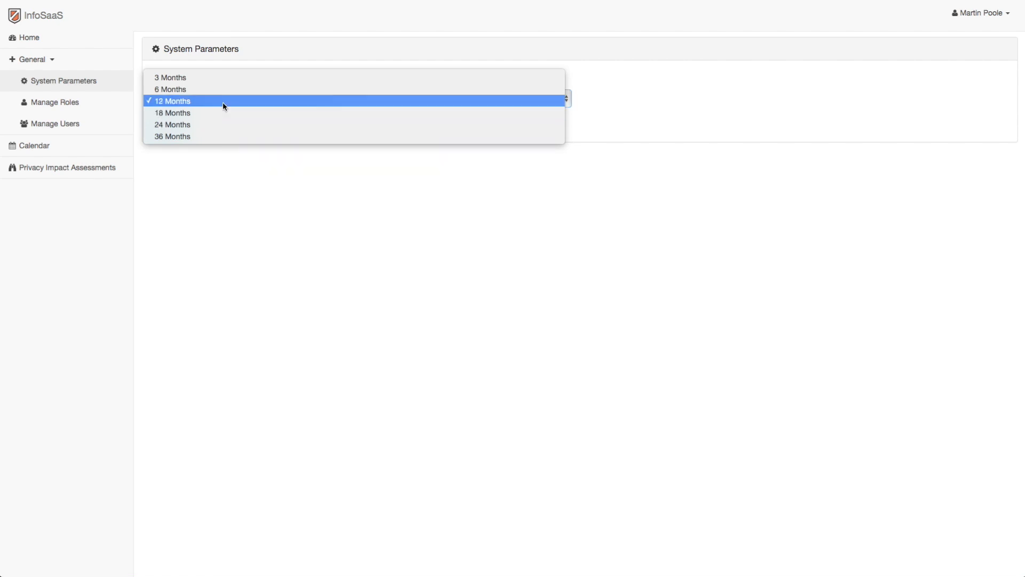
pyautogui.click(224, 101)
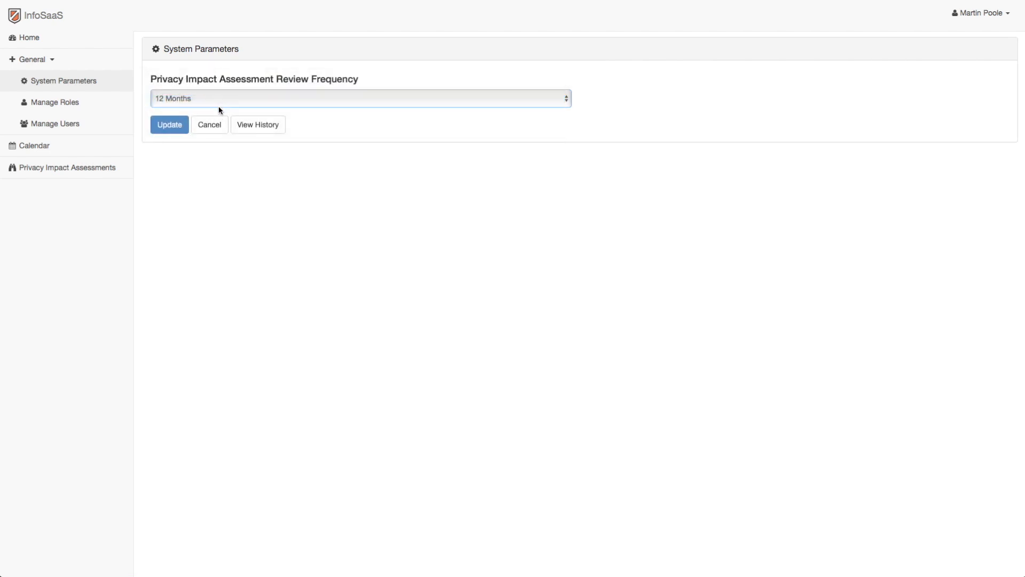
# Add a new privacy impact assessment activity named HR Administration with ISMS Manager as its owner.
pyautogui.click(122, 173)
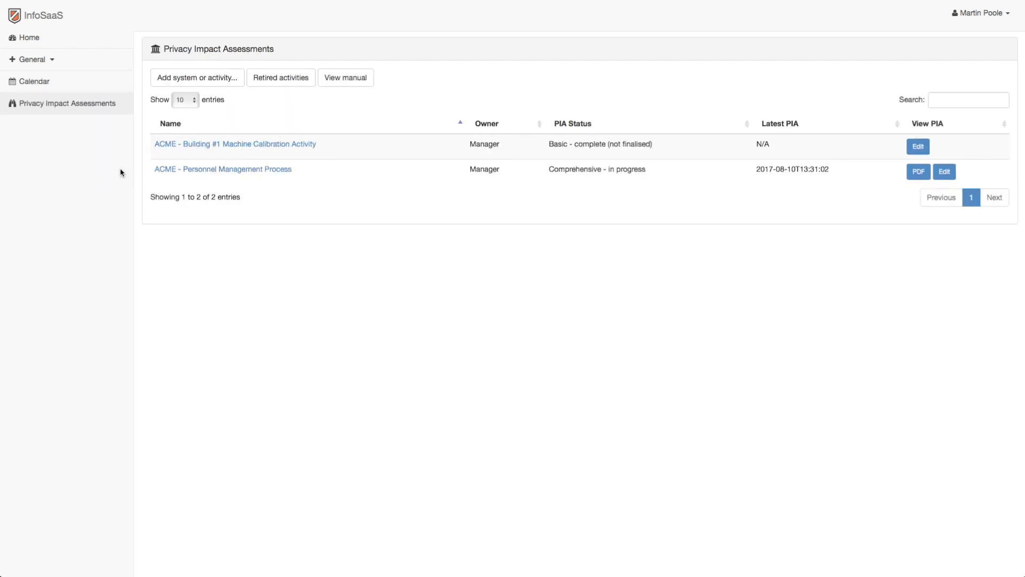
pyautogui.click(216, 79)
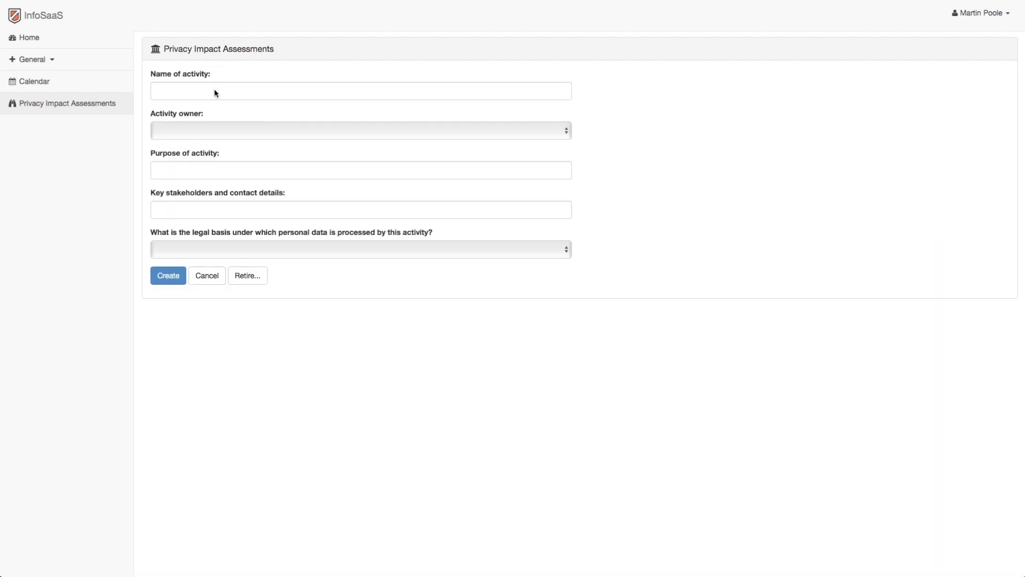
pyautogui.click(215, 93)
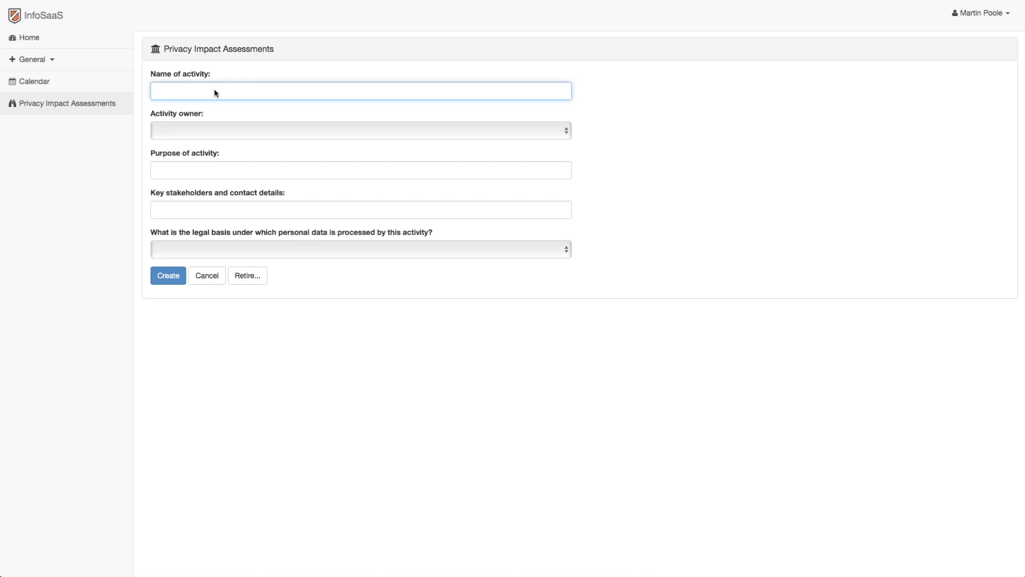
pyautogui.write('HR Administration')
pyautogui.click(240, 130)
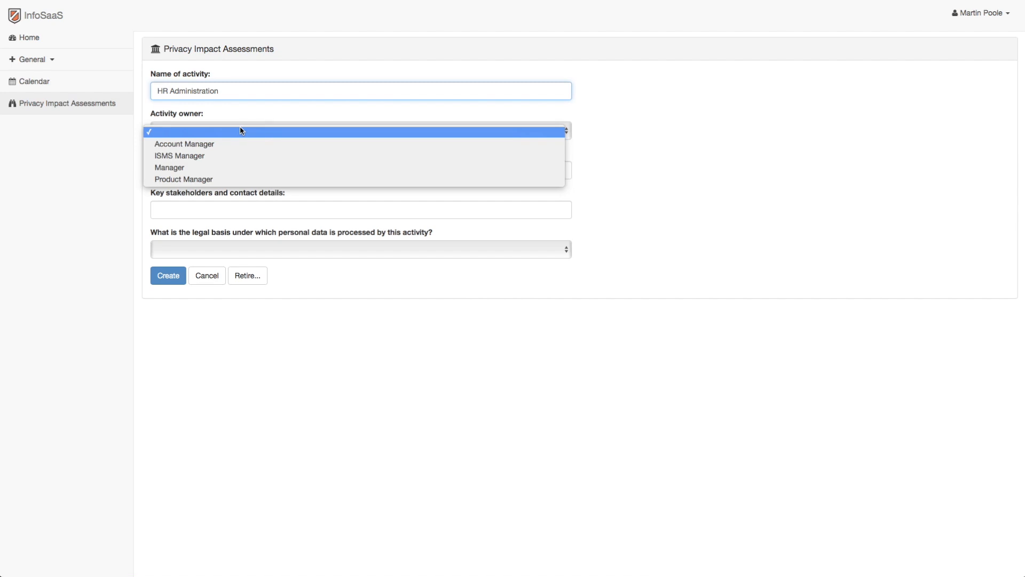
pyautogui.click(236, 155)
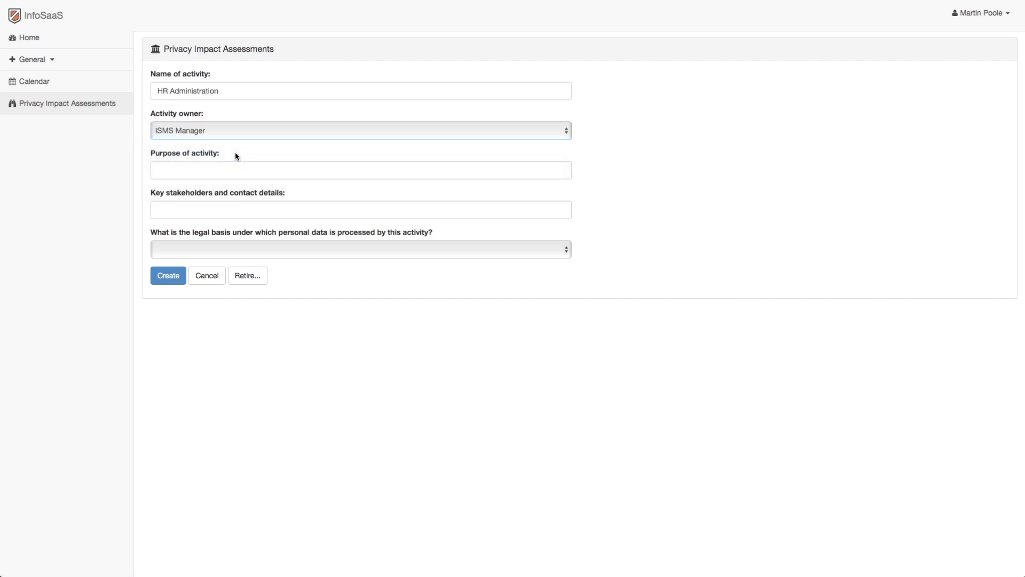
pyautogui.click(93, 67)
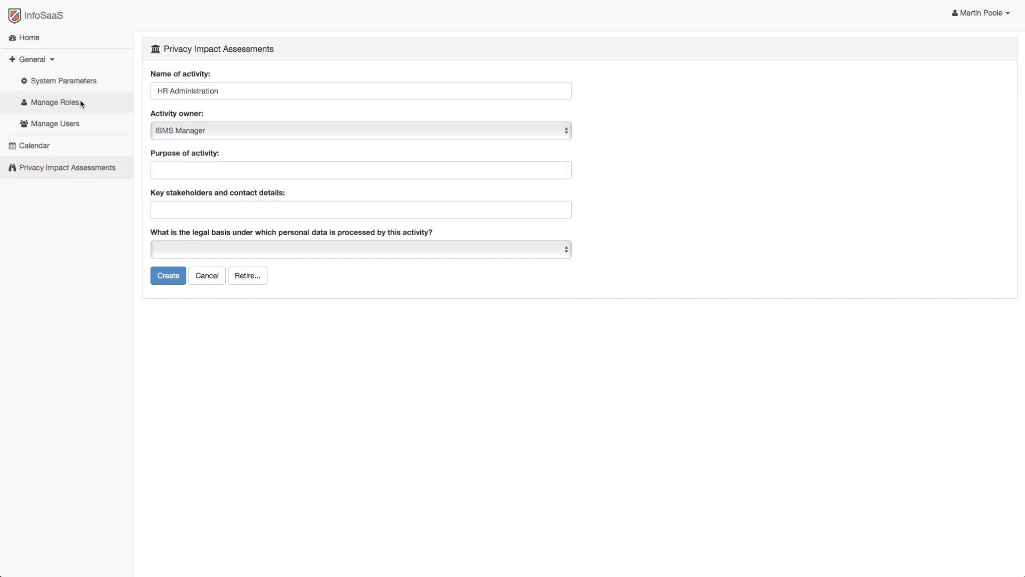
# Enter "Employee management" as the activity's purpose and "HR Manager, HR Assistant, Company Personnel" as its key stakeholders.
pyautogui.click(162, 168)
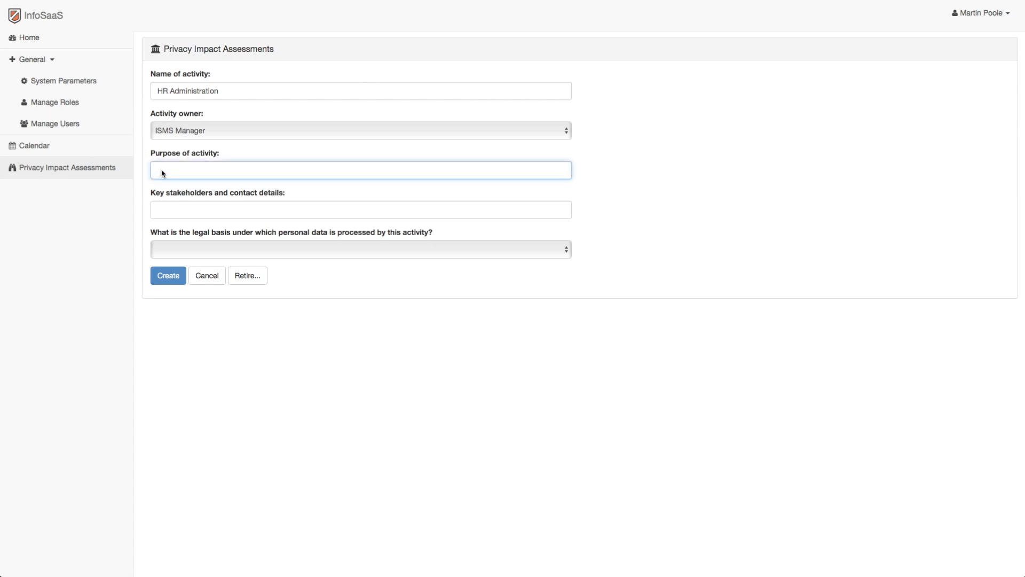
pyautogui.write('Employee management')
pyautogui.click(164, 211)
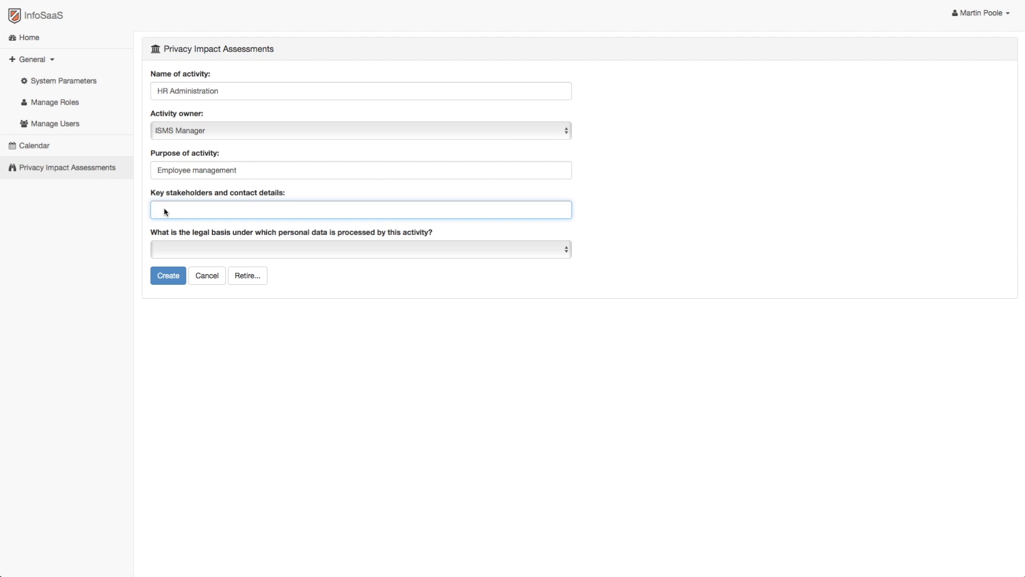
pyautogui.write('HR Manager, HR Assistant, Company Personnel')
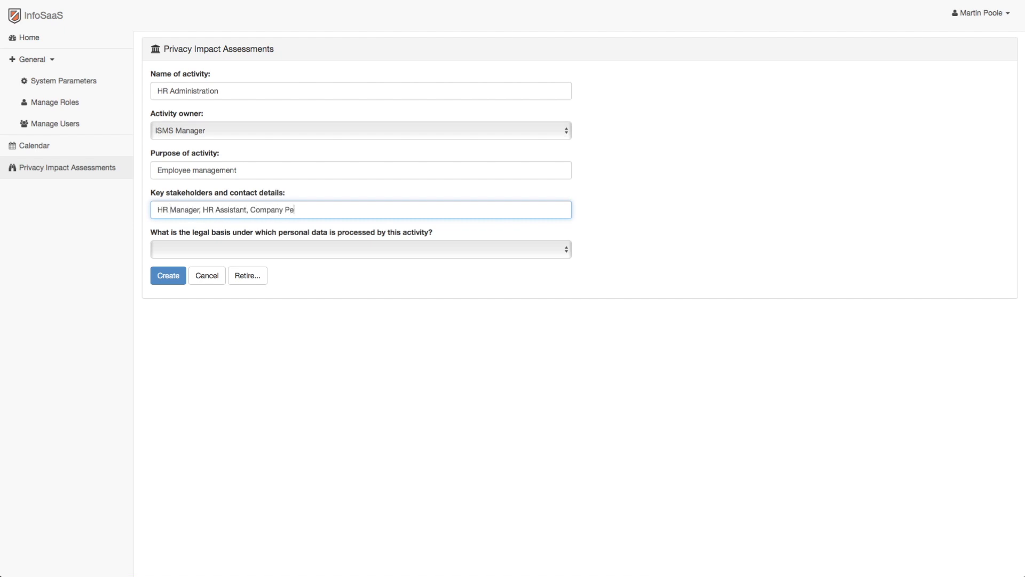
# Set the legal basis to the legitimate interests option and select Recital 48 (internal administrative functions).
pyautogui.click(264, 250)
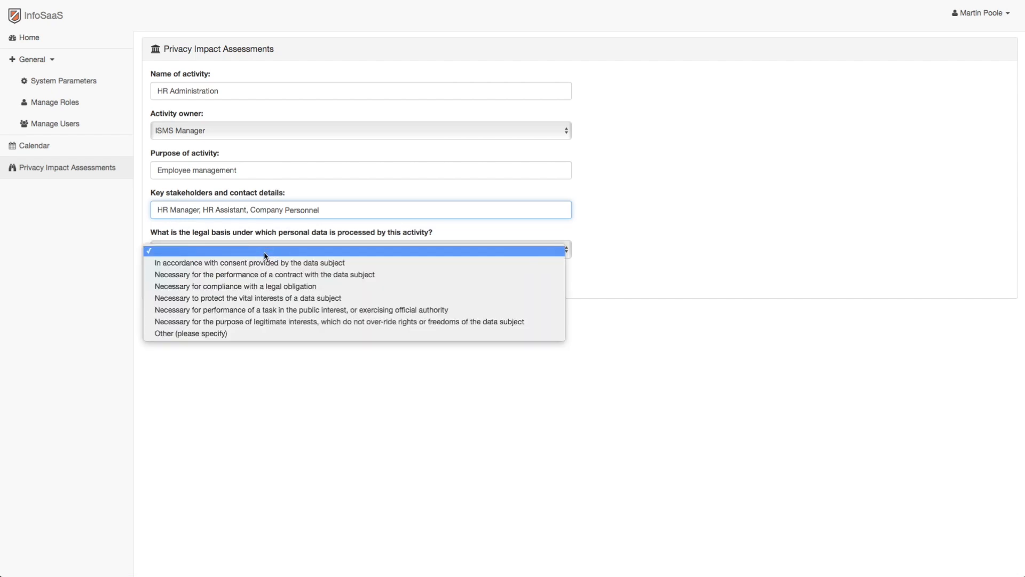
pyautogui.click(269, 322)
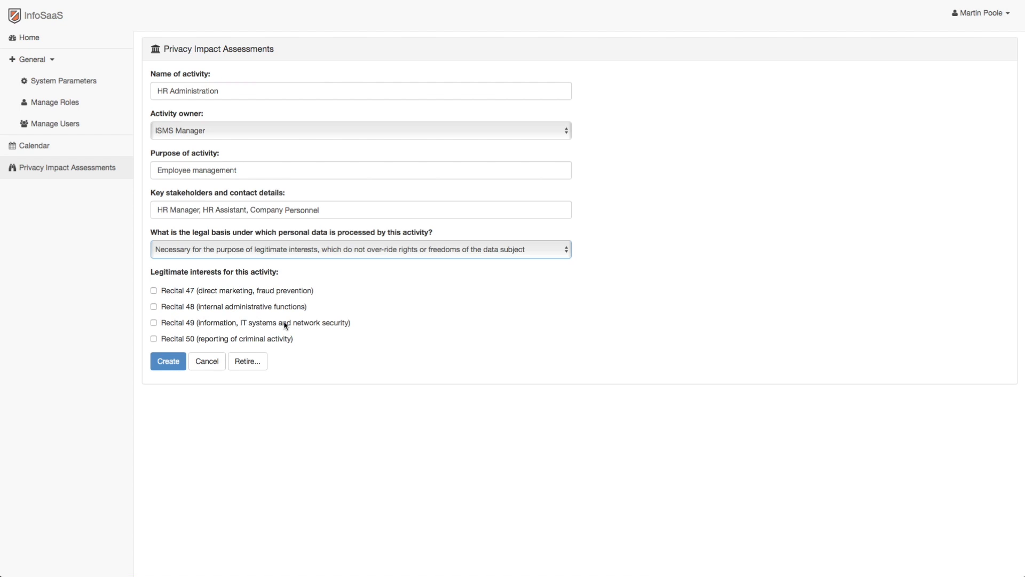
pyautogui.click(154, 308)
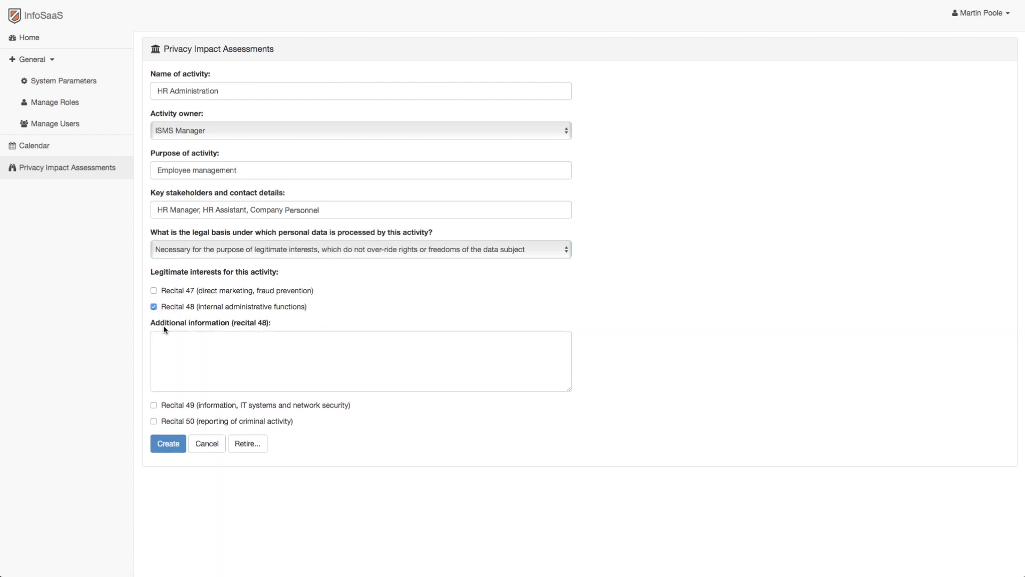
# Enter "Necessary for the Administration of the business" as the Recital 48 additional information and create the activity.
pyautogui.click(166, 339)
pyautogui.write('Necessar')
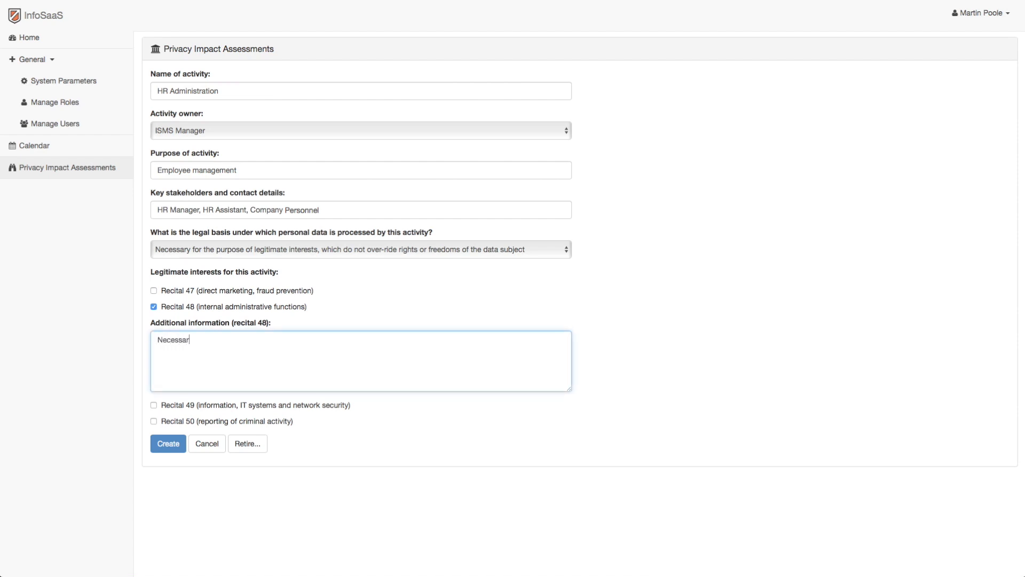
pyautogui.write('y for the Administration of the business')
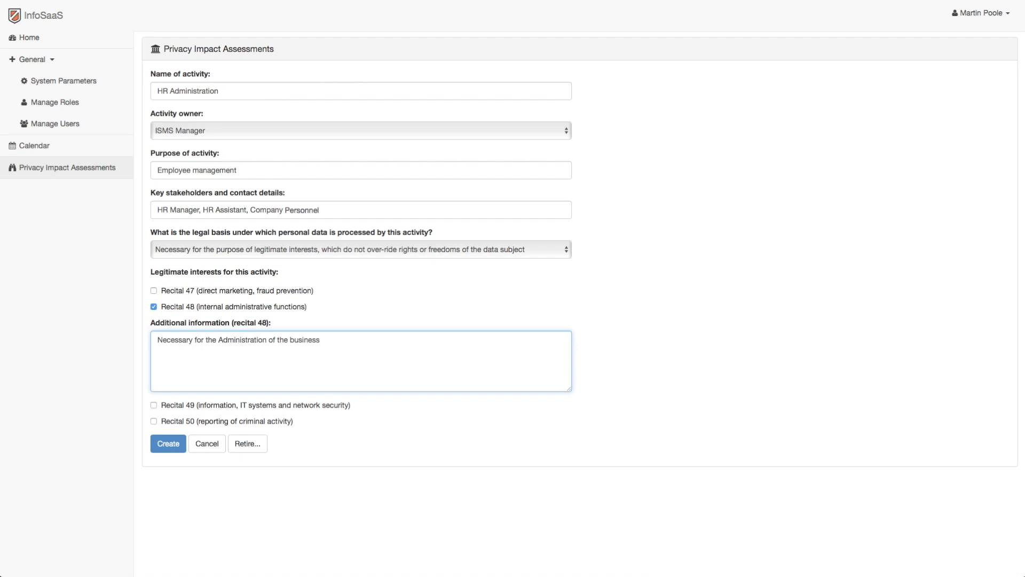
pyautogui.click(166, 443)
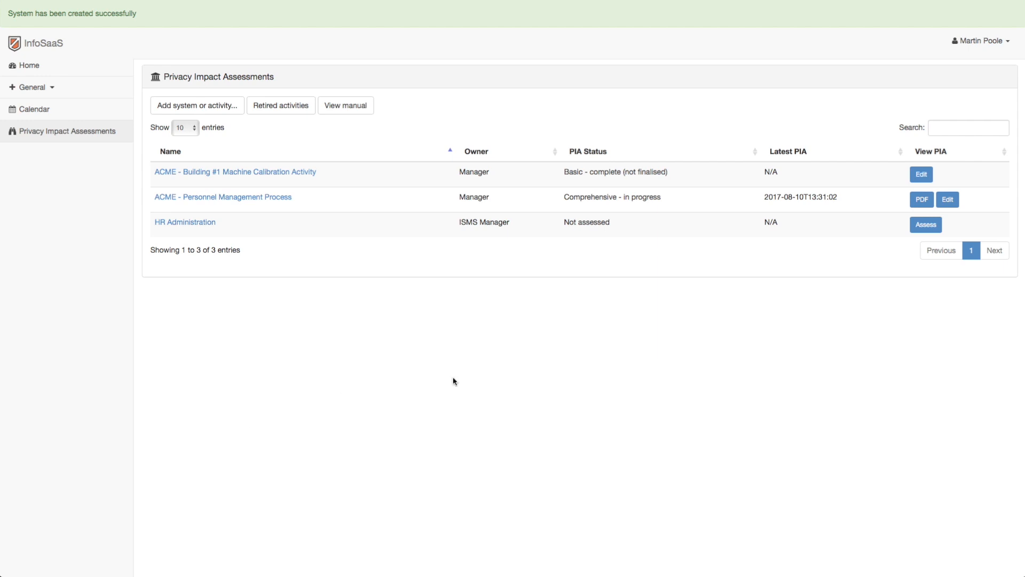
# Start the Basic Privacy Impact Assessment for HR Administration and answer Yes to questions 1.1 to 1.5.
pyautogui.click(923, 225)
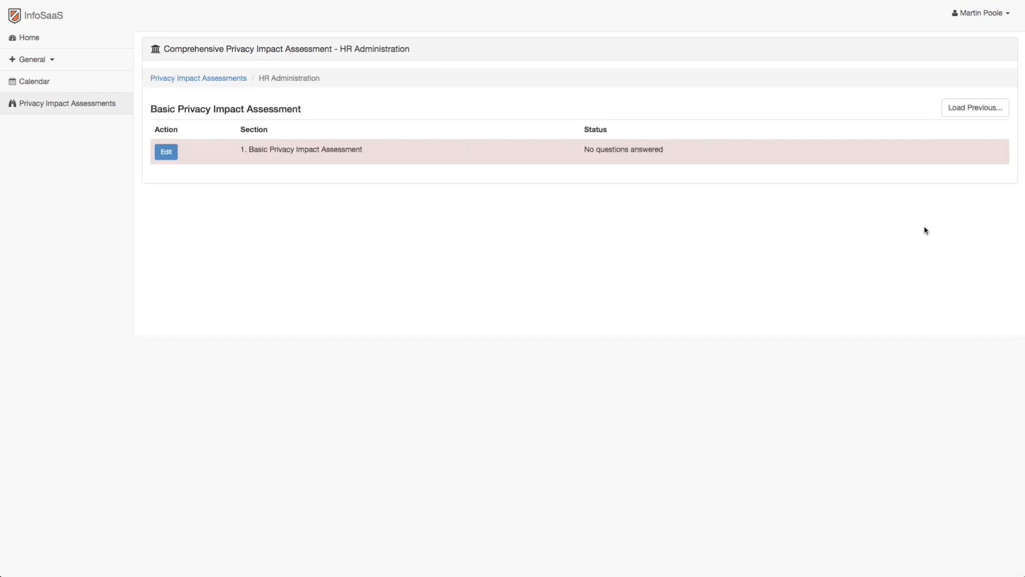
pyautogui.click(166, 153)
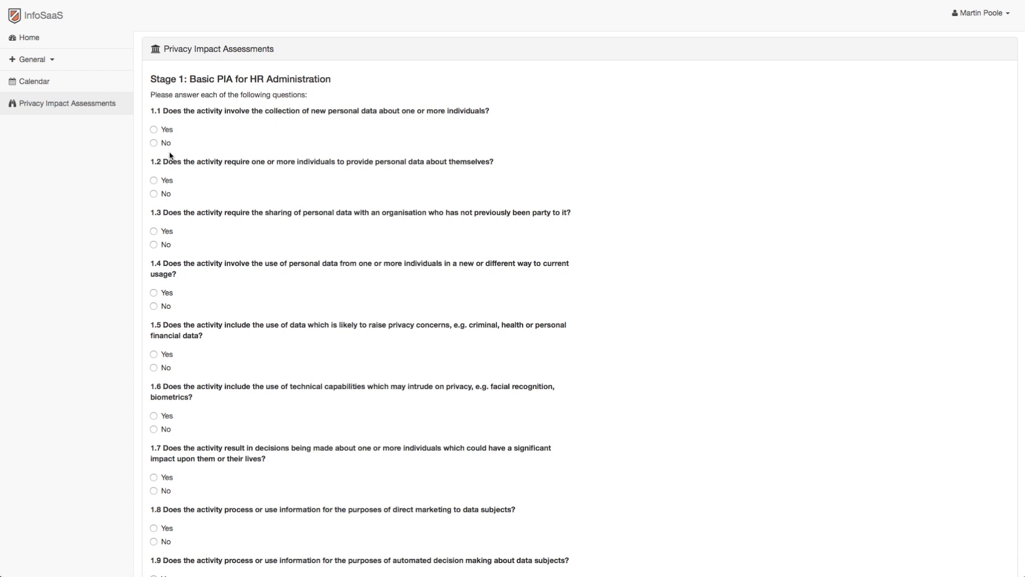
pyautogui.click(154, 129)
pyautogui.click(153, 180)
pyautogui.click(153, 231)
pyautogui.click(153, 291)
pyautogui.click(153, 354)
# Answer No to questions 1.6 to 1.9 and save the basic assessment.
pyautogui.scroll(-2, 155, 363)
pyautogui.click(154, 362)
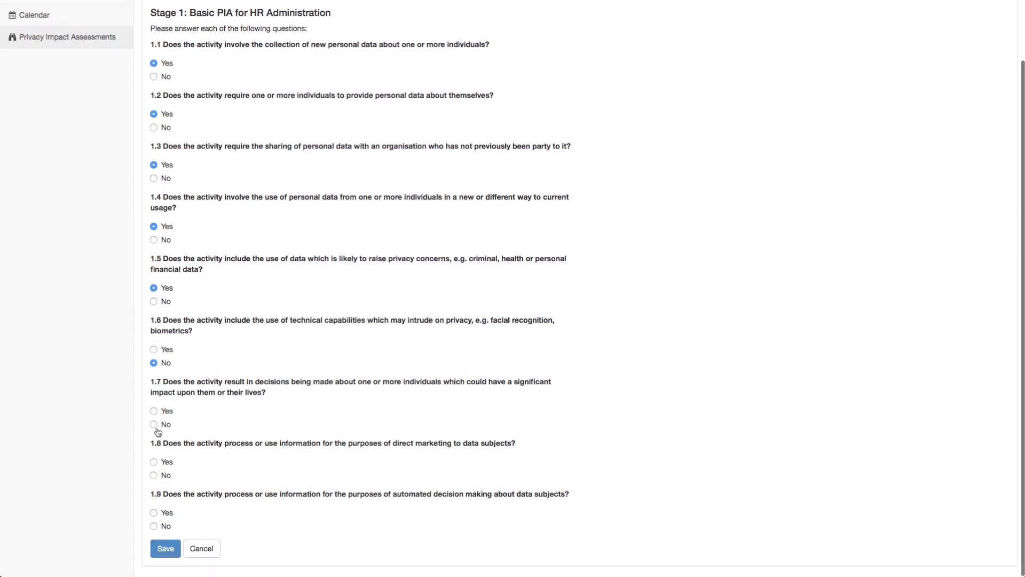
pyautogui.click(154, 424)
pyautogui.click(154, 474)
pyautogui.click(154, 526)
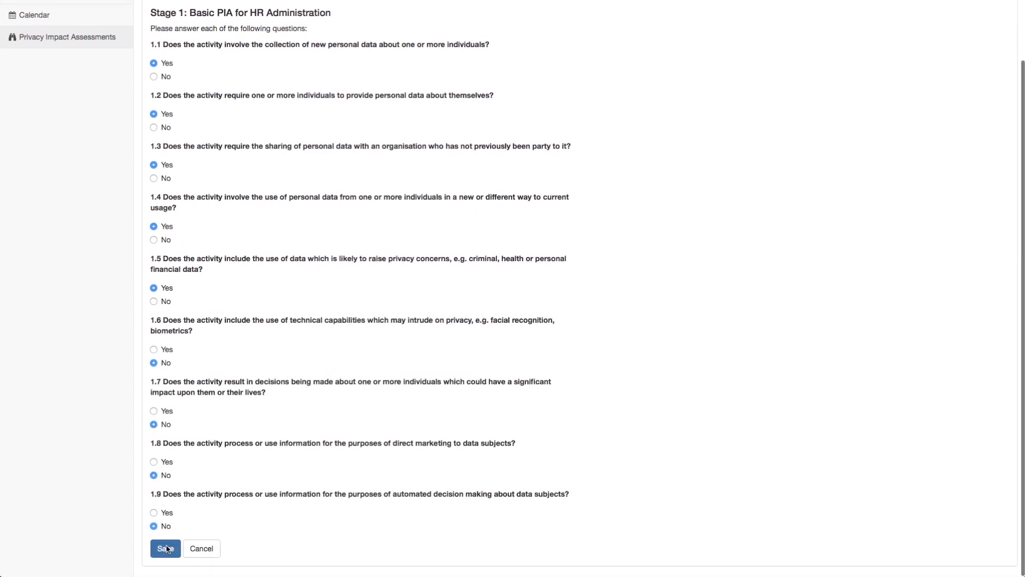
pyautogui.click(166, 548)
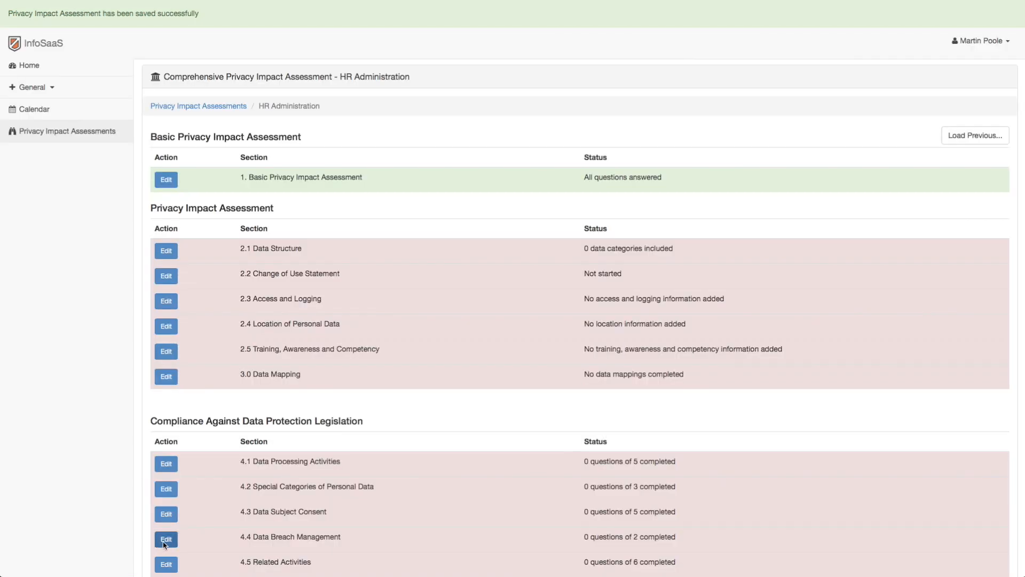
# Open section 2.1 Data Structure for editing and include Surname with type Both.
pyautogui.scroll(-2, 448, 337)
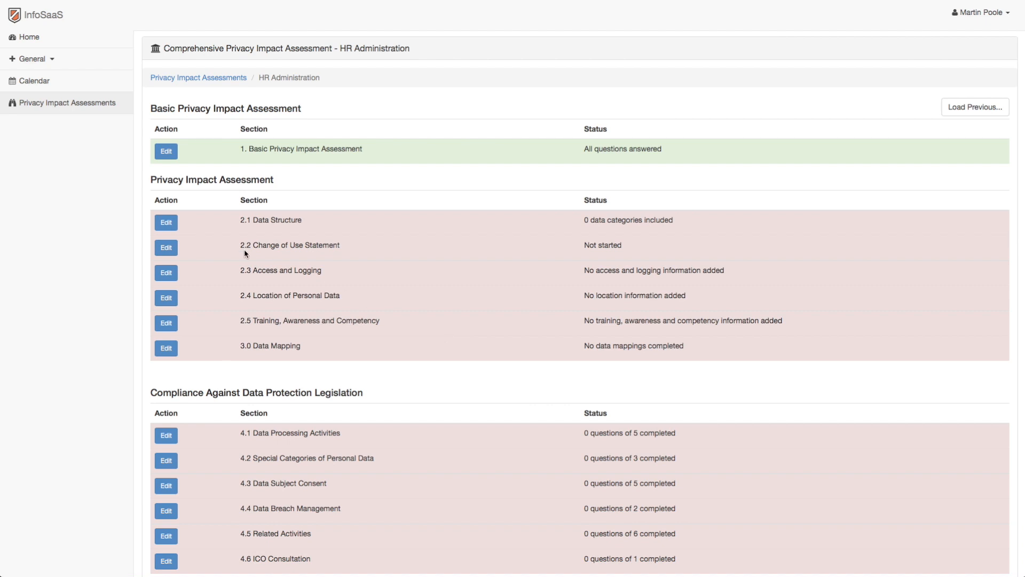
pyautogui.click(173, 225)
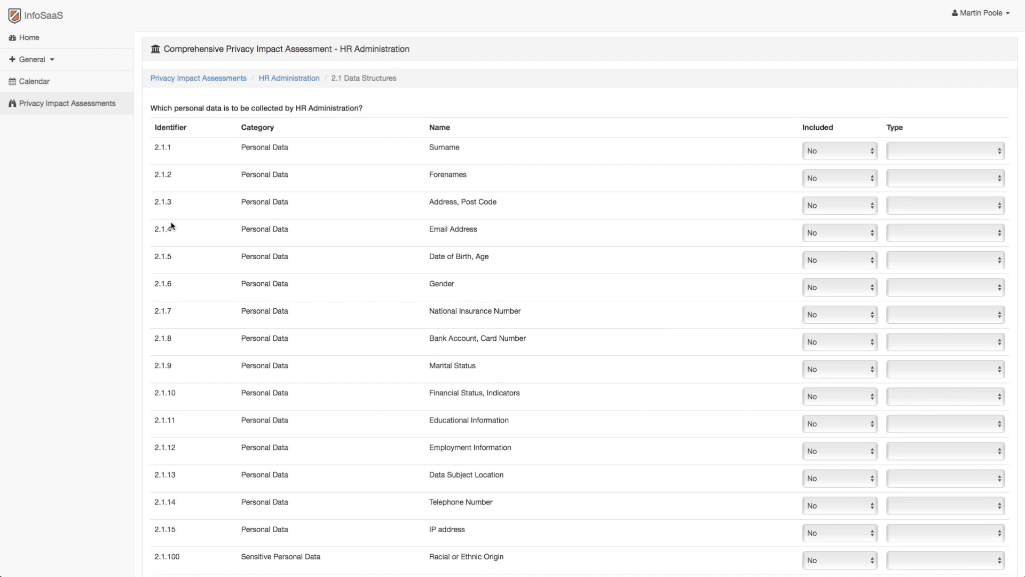
pyautogui.click(816, 150)
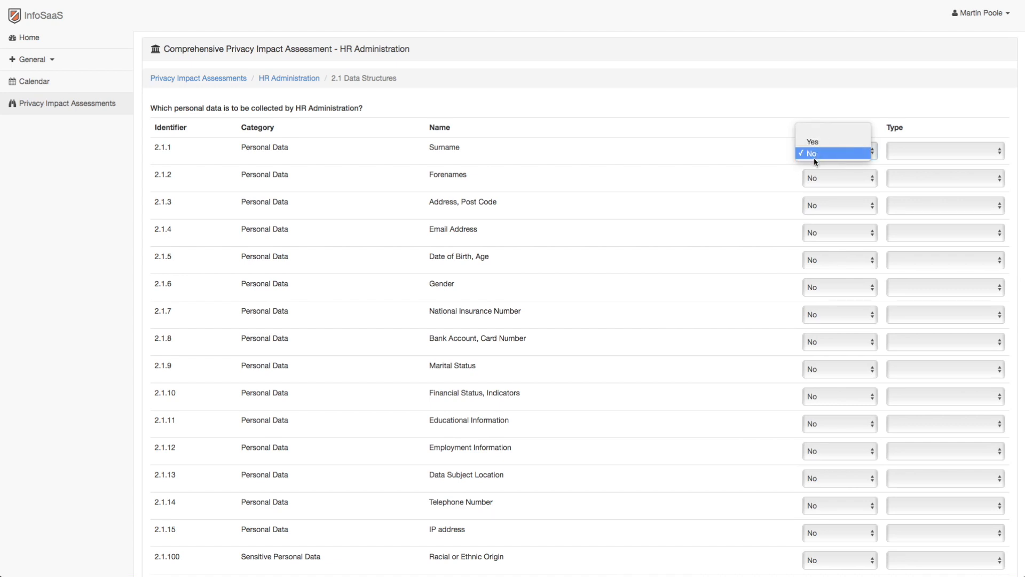
pyautogui.click(816, 140)
pyautogui.click(915, 152)
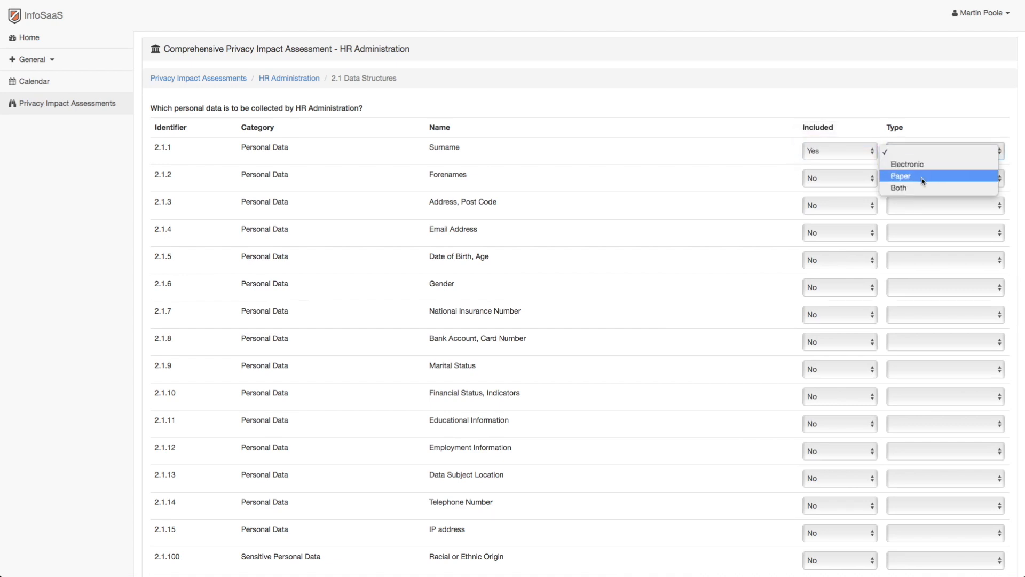
pyautogui.click(920, 187)
# Include Forenames, Address/Post Code and Email Address in the personal data collected, each with type Both.
pyautogui.click(841, 179)
pyautogui.click(841, 169)
pyautogui.click(915, 178)
pyautogui.click(908, 215)
pyautogui.click(840, 206)
pyautogui.click(840, 196)
pyautogui.click(907, 206)
pyautogui.click(900, 242)
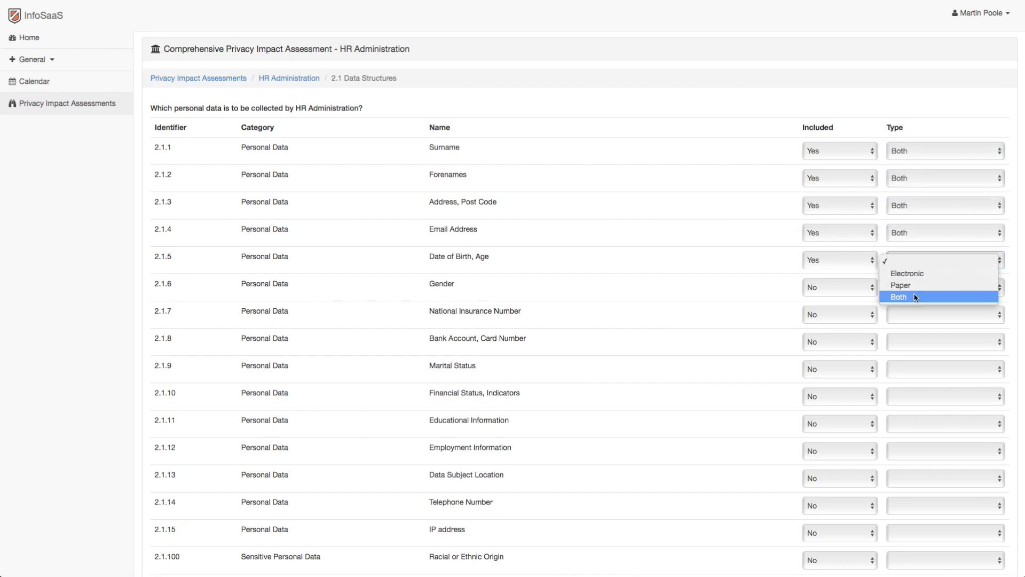
# Include Date of Birth/Age, Gender, Marital Status, Educational Information, Employment Information and Telephone Number, each with type Both.
pyautogui.click(854, 315)
pyautogui.click(907, 324)
pyautogui.click(907, 361)
pyautogui.click(857, 378)
pyautogui.click(856, 369)
pyautogui.click(906, 378)
pyautogui.click(906, 415)
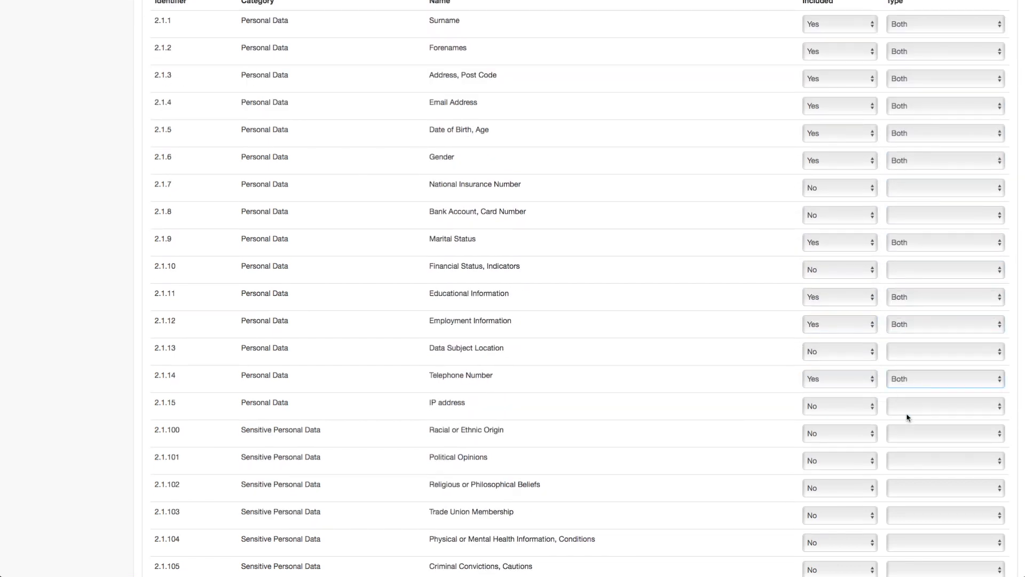
# Include Criminal Convictions, Cautions in the collected data and save section 2.1 Data Structure.
pyautogui.scroll(-5, 907, 416)
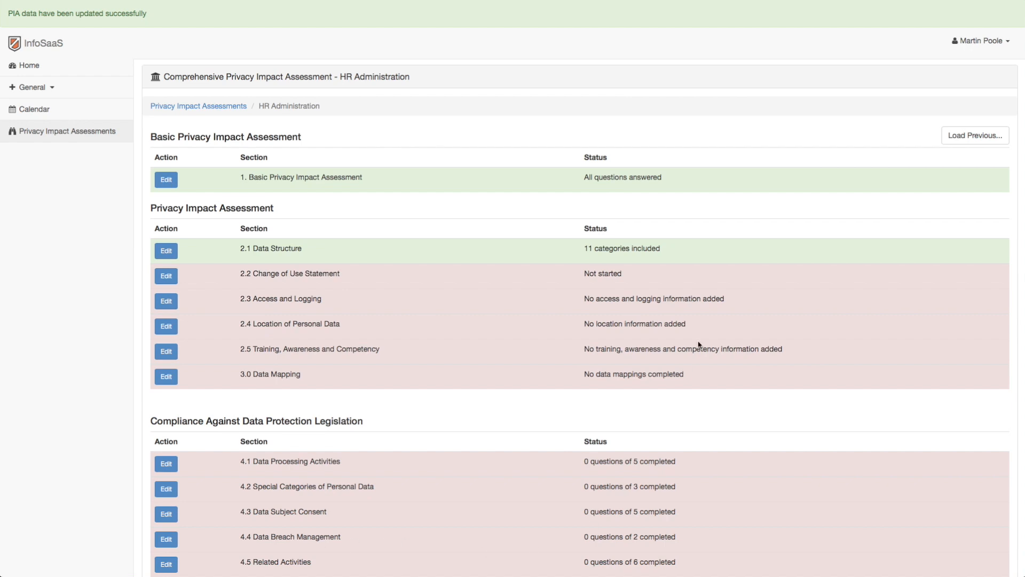
pyautogui.click(670, 251)
# Record a change of use in section 2.2 with the narrative "First time assessment for this activity" and save it.
pyautogui.click(166, 275)
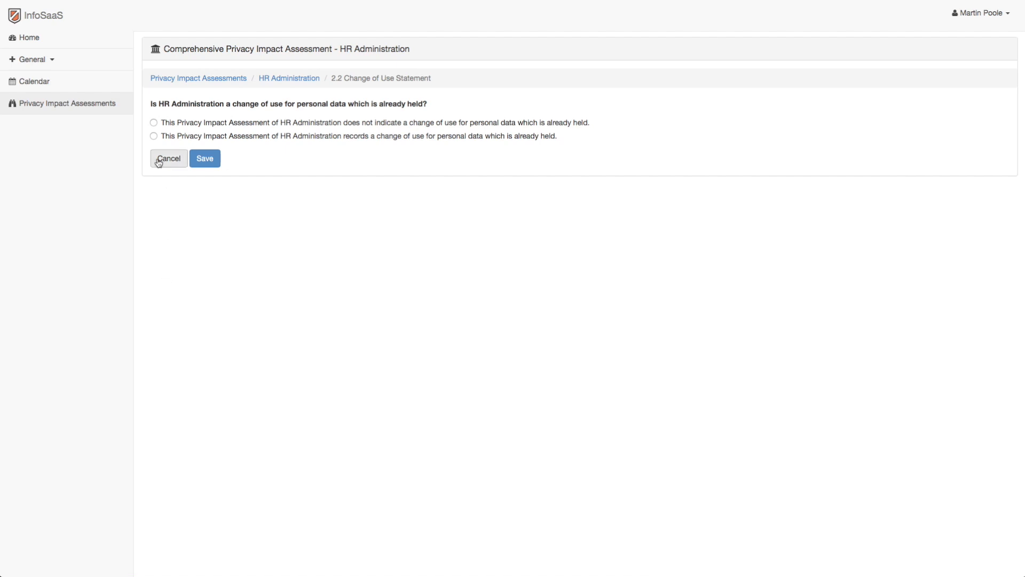
pyautogui.click(154, 136)
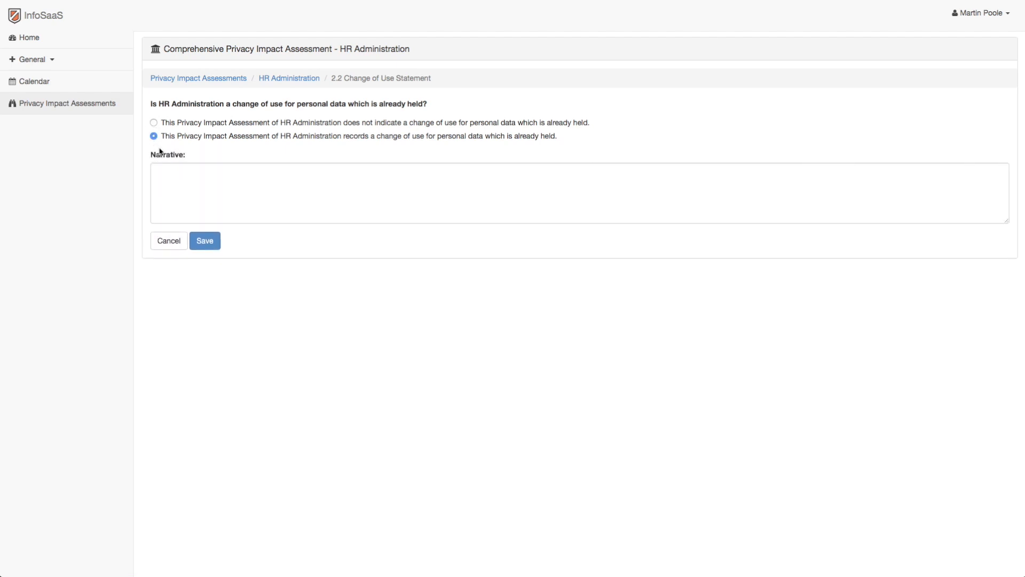
pyautogui.click(173, 169)
pyautogui.write('First time assessment for this activity')
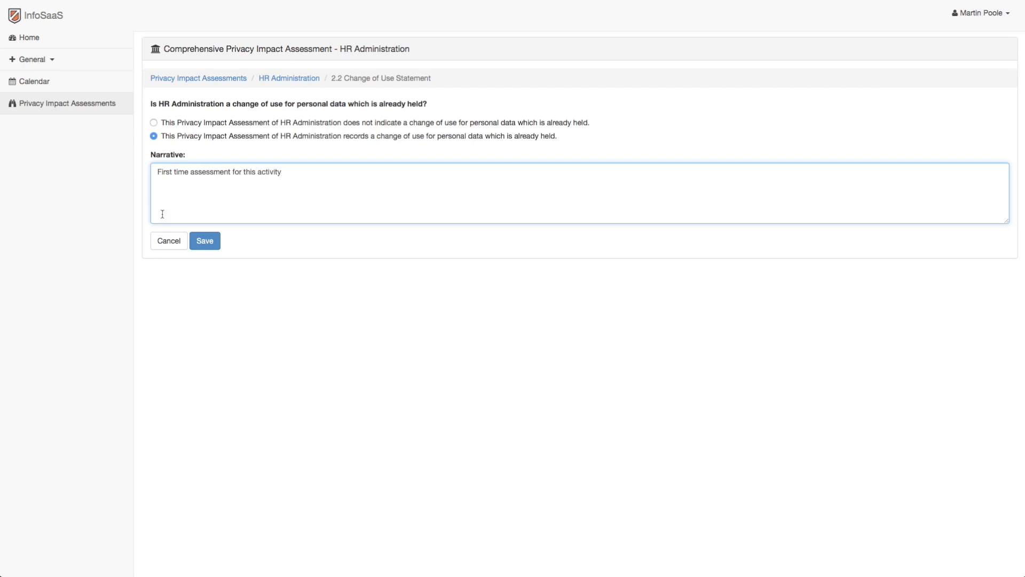
pyautogui.click(205, 247)
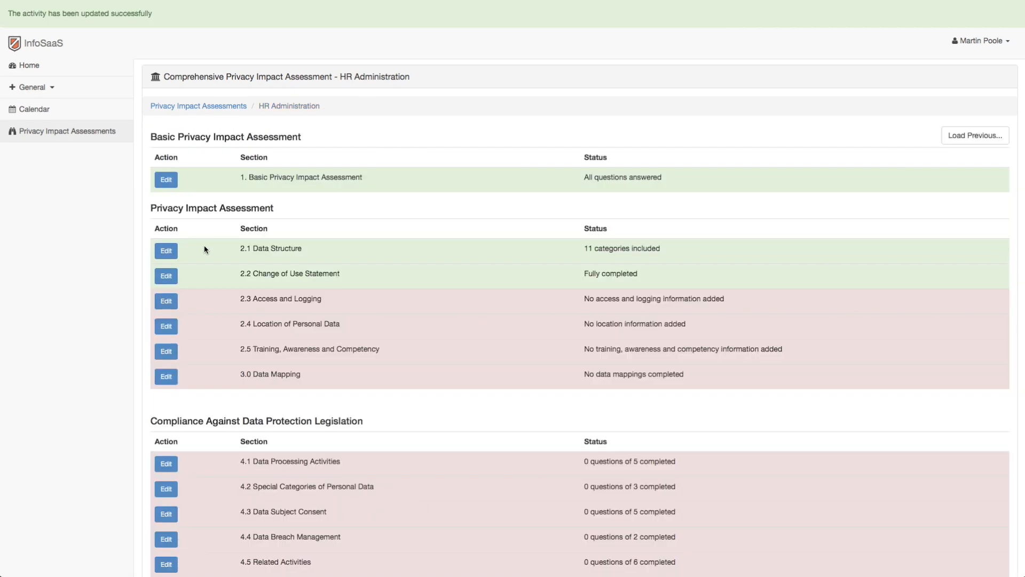
# Start a new item in section 2.3 Access and Logging with type Systems or software with access and name HR Personnel Team.
pyautogui.click(169, 302)
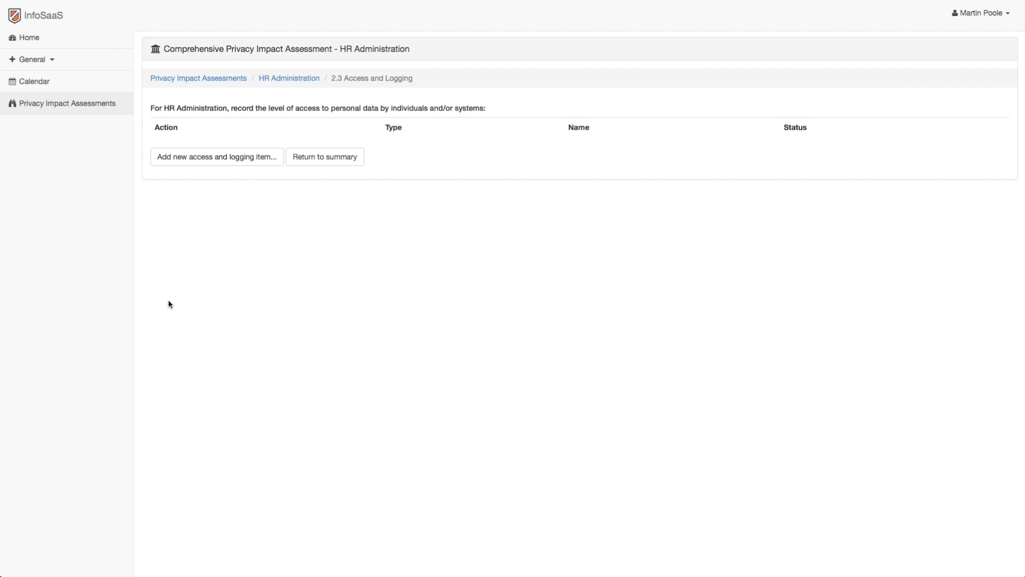
pyautogui.click(234, 159)
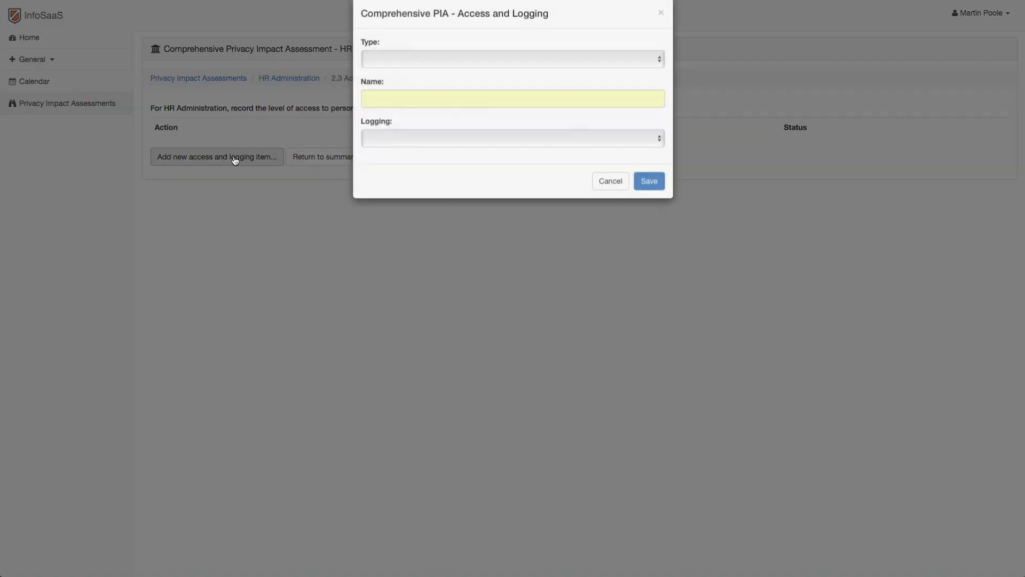
pyautogui.click(401, 81)
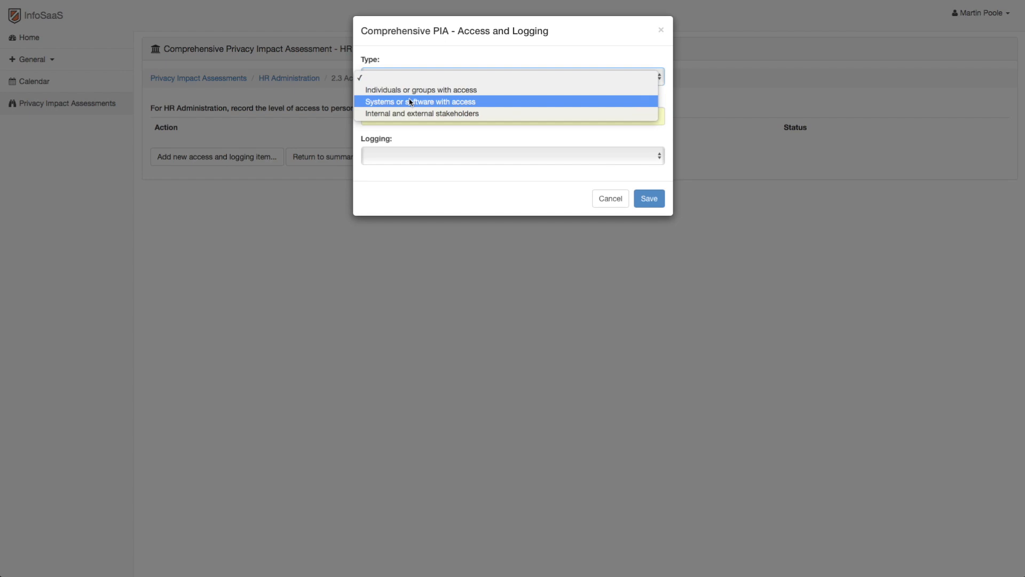
pyautogui.click(411, 102)
pyautogui.click(404, 117)
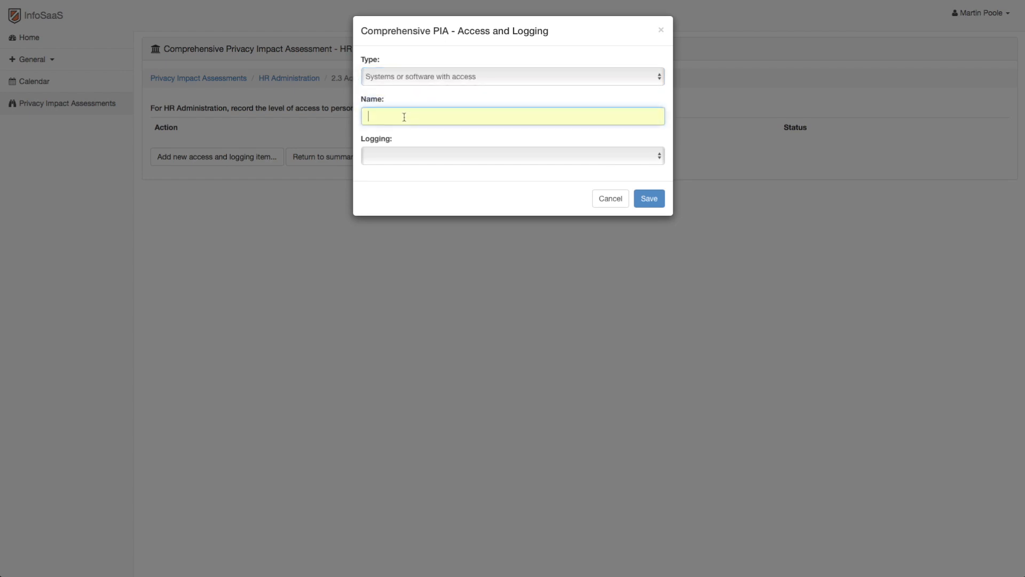
pyautogui.write('HR Persp')
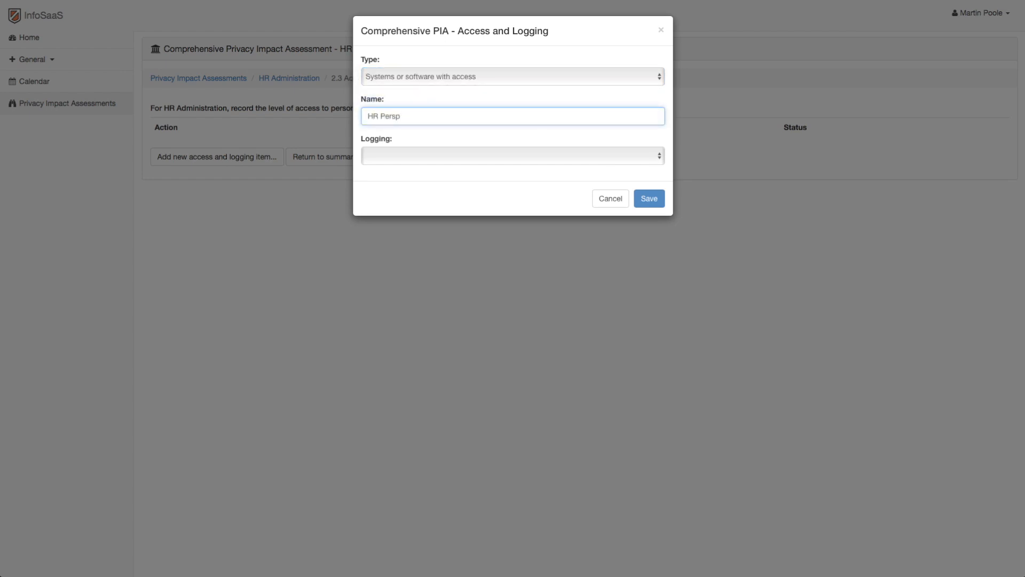
pyautogui.press('BackSpace')
pyautogui.write('onnel Team')
# Set the item's logging to Logged and audited, save it and return to the assessment summary.
pyautogui.click(440, 156)
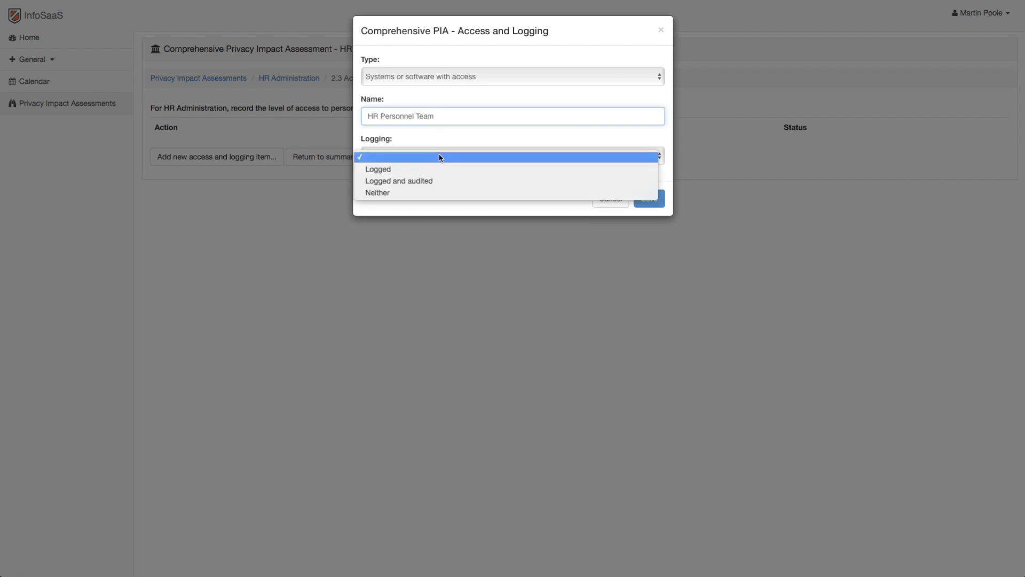
pyautogui.click(436, 180)
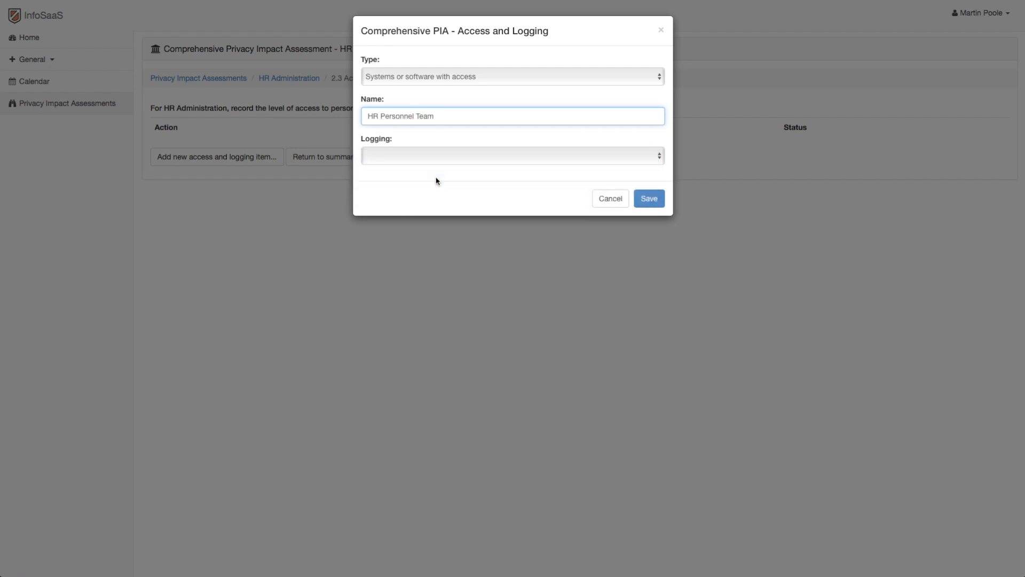
pyautogui.click(649, 199)
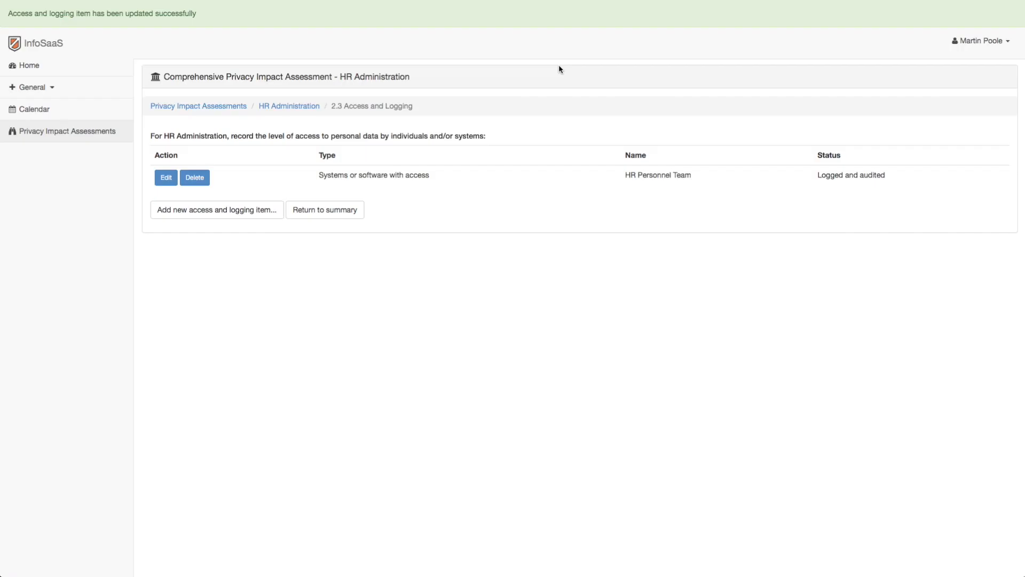
pyautogui.click(321, 209)
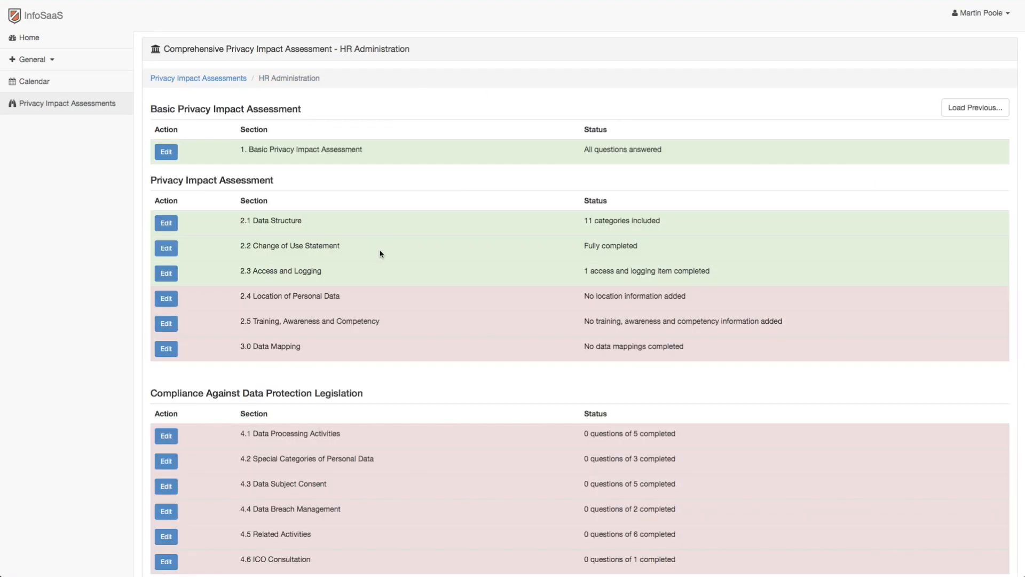
# In section 2.4, answer Yes to 2.4.1, 2.4.1.1 and 2.4.1.2, with the narrative "Personal data is shared with the company's reference checking provider.".
pyautogui.click(720, 272)
pyautogui.click(165, 298)
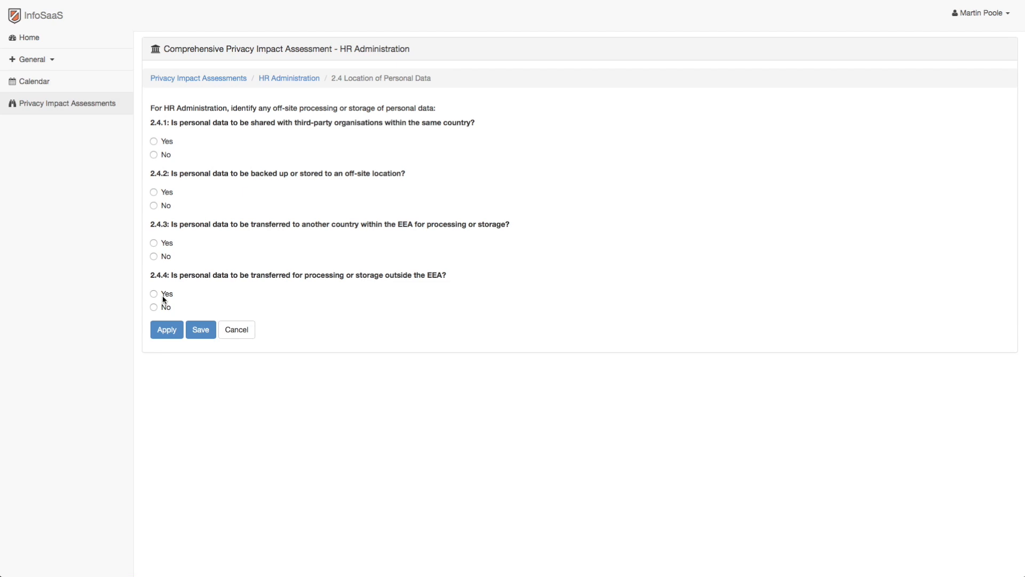
pyautogui.click(155, 142)
pyautogui.click(187, 191)
pyautogui.write('P')
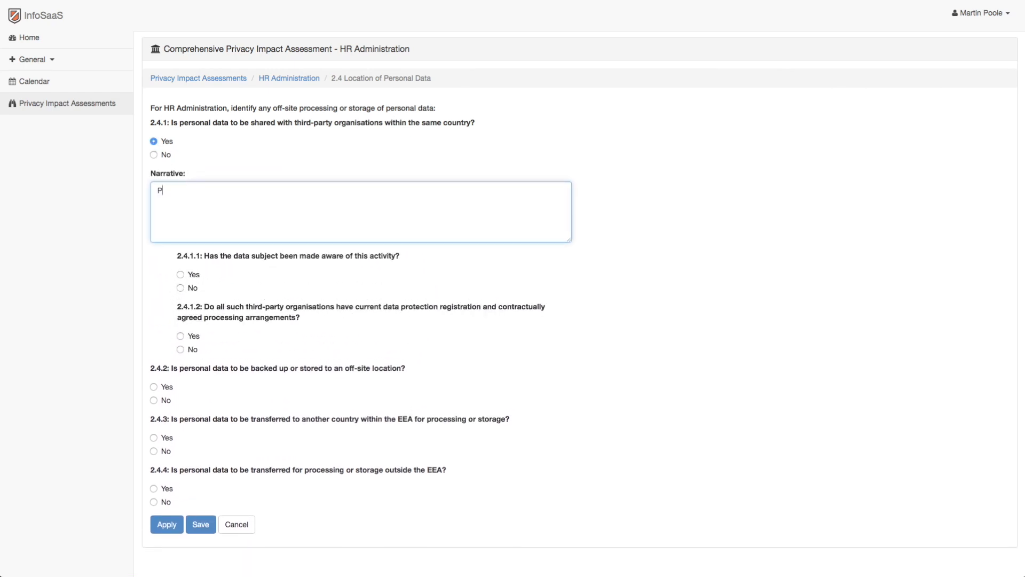
pyautogui.write("ersonal data is shared with the company's reference checking provider.")
pyautogui.click(181, 274)
pyautogui.click(181, 336)
# Answer Yes to 2.4.2 with the narrative "A secure and encrypted backup copy is held remotely at the CEO's home address".
pyautogui.click(153, 387)
pyautogui.scroll(-3, 352, 374)
pyautogui.click(267, 288)
pyautogui.write('A')
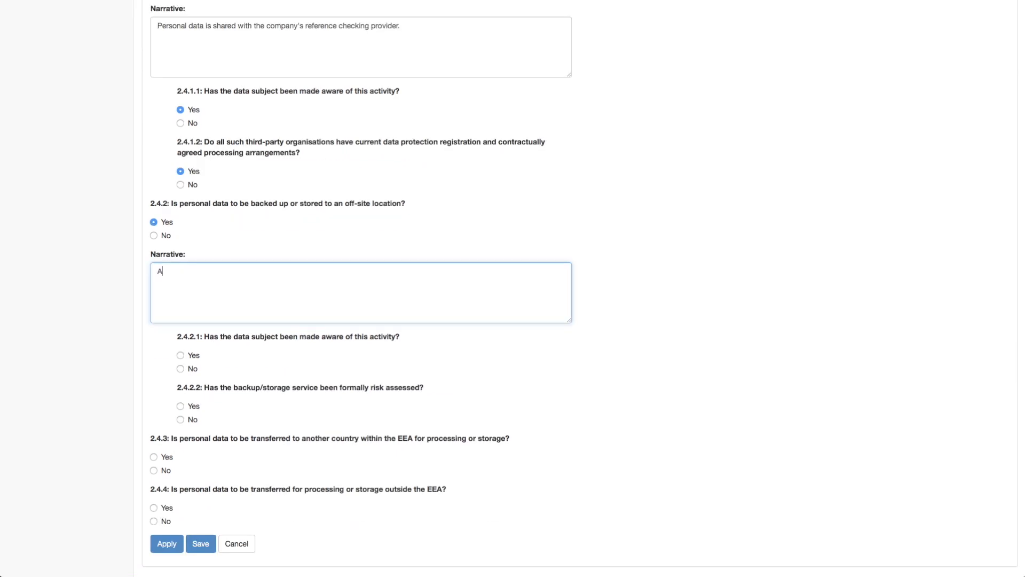
pyautogui.write(" secure and encrypted backup copy is held remotely at the CEO's ofme address")
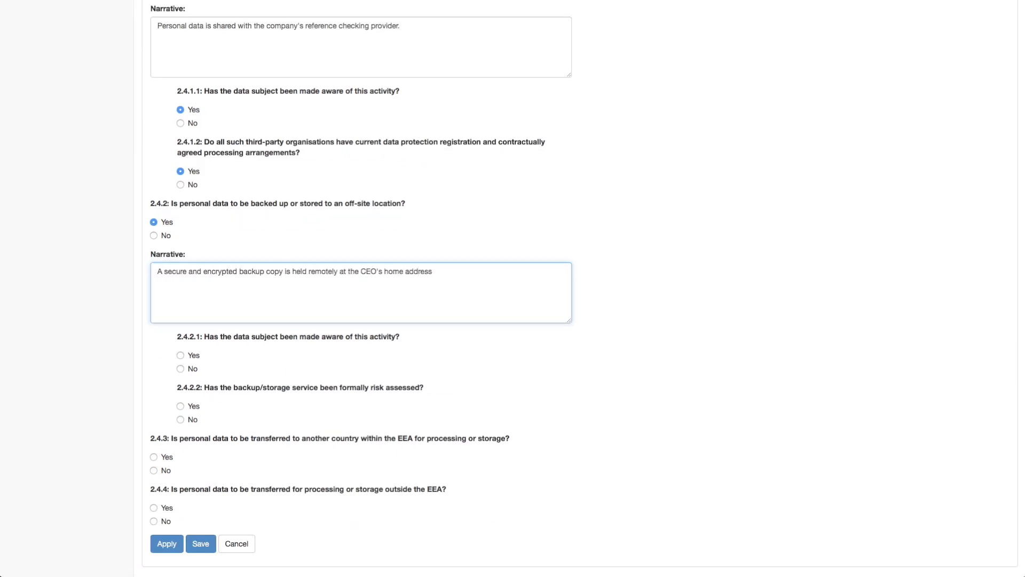
# Answer No to questions 2.4.2.1, 2.4.2.2, 2.4.3 and 2.4.4 and save the location section.
pyautogui.click(180, 369)
pyautogui.click(180, 419)
pyautogui.click(154, 469)
pyautogui.click(154, 521)
pyautogui.click(194, 541)
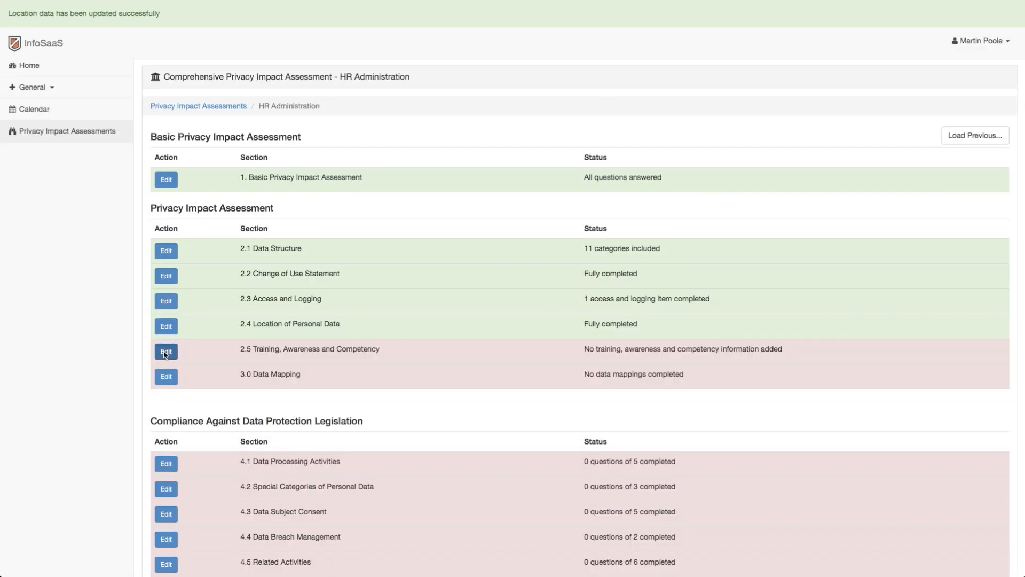
# In section 2.5 Training, Awareness and Competency, set 2.5.1 and 2.5.2 to Yes for both direct employees and contractors.
pyautogui.click(166, 352)
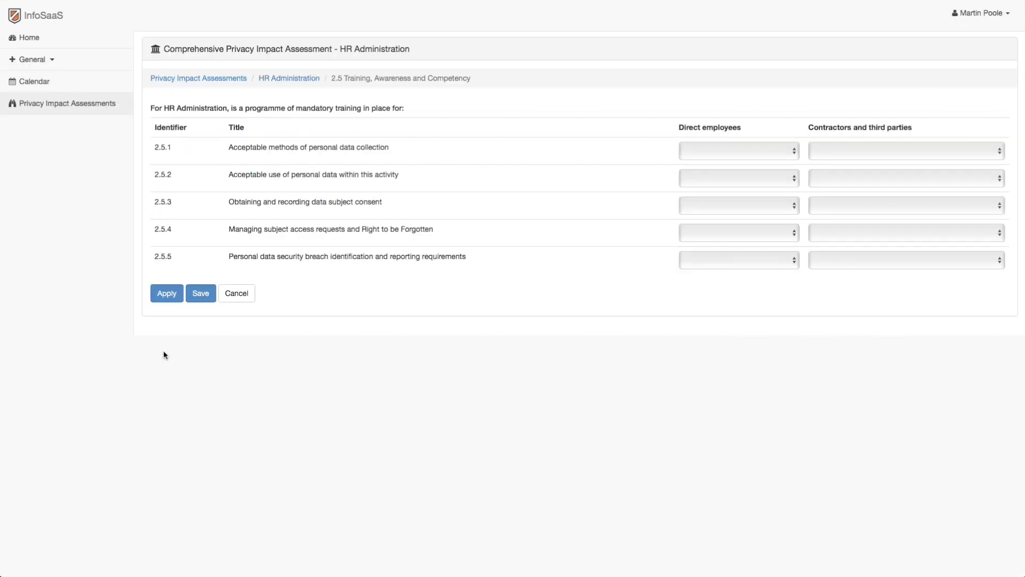
pyautogui.click(698, 159)
pyautogui.click(698, 164)
pyautogui.click(847, 149)
pyautogui.click(845, 164)
pyautogui.click(792, 178)
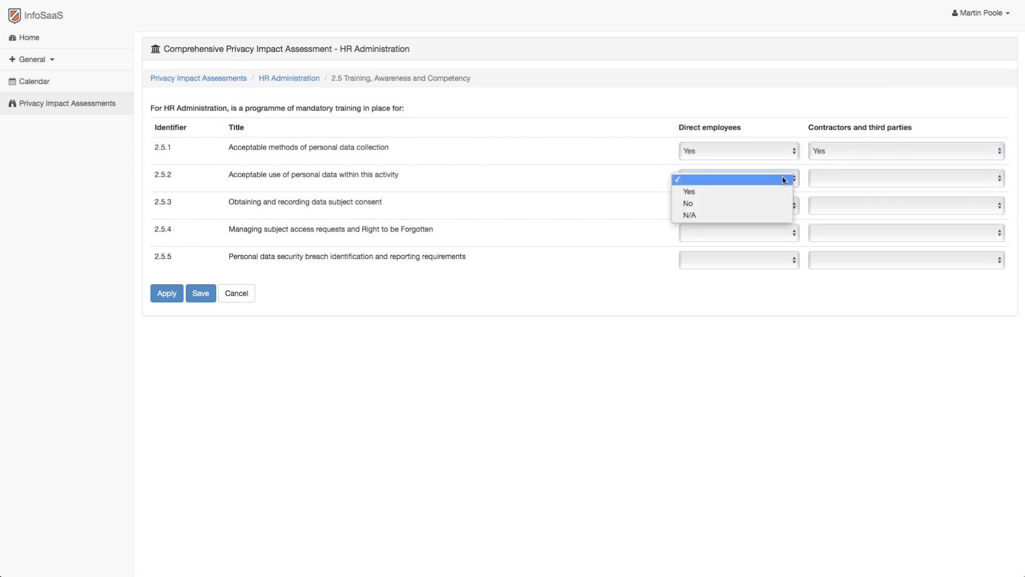
pyautogui.click(797, 191)
pyautogui.click(825, 179)
pyautogui.click(826, 191)
# Set training items 2.5.3 and 2.5.4 to Yes for direct employees and No for contractors and third parties.
pyautogui.click(738, 205)
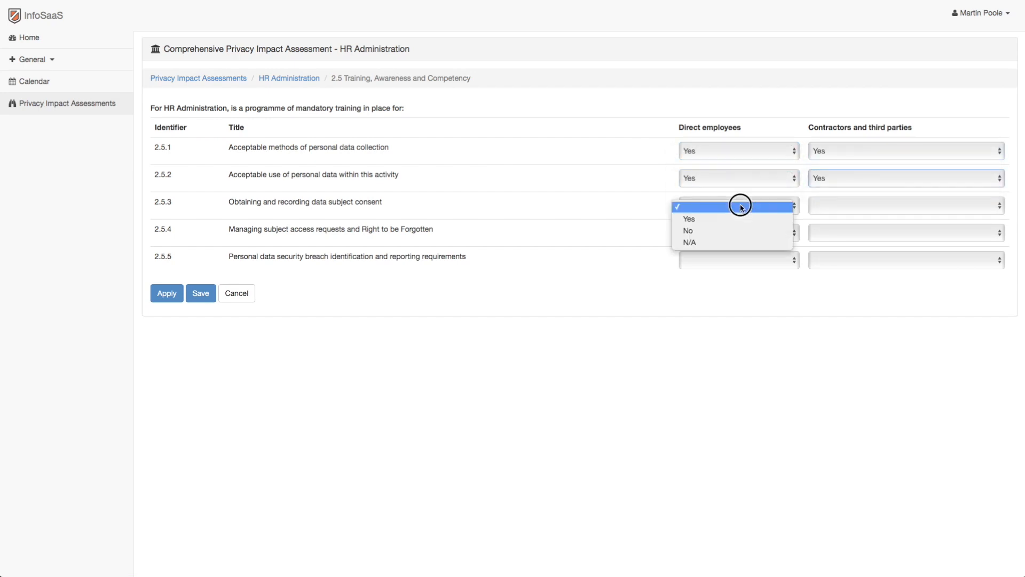
pyautogui.click(738, 216)
pyautogui.click(834, 206)
pyautogui.click(835, 230)
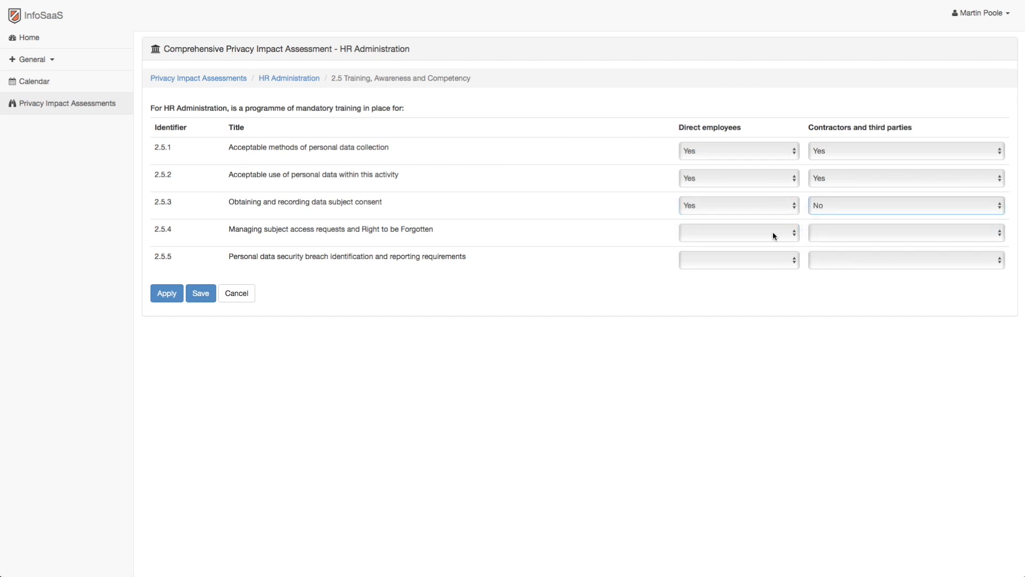
pyautogui.click(773, 231)
pyautogui.click(737, 245)
pyautogui.click(835, 234)
pyautogui.click(831, 257)
# Set 2.5.5 to Yes for direct employees and No for contractors, and save the training section.
pyautogui.click(783, 260)
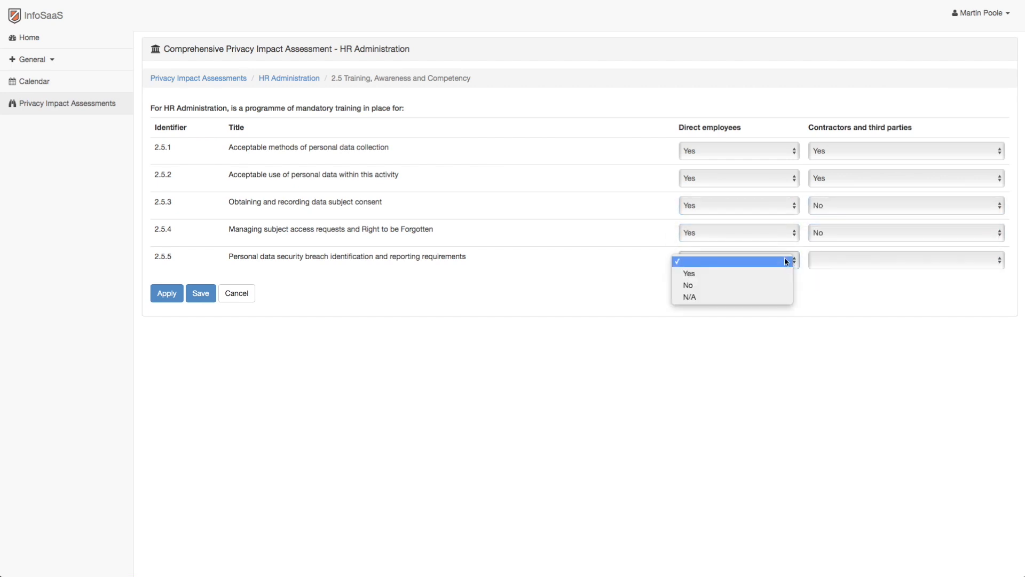
pyautogui.click(761, 273)
pyautogui.click(883, 267)
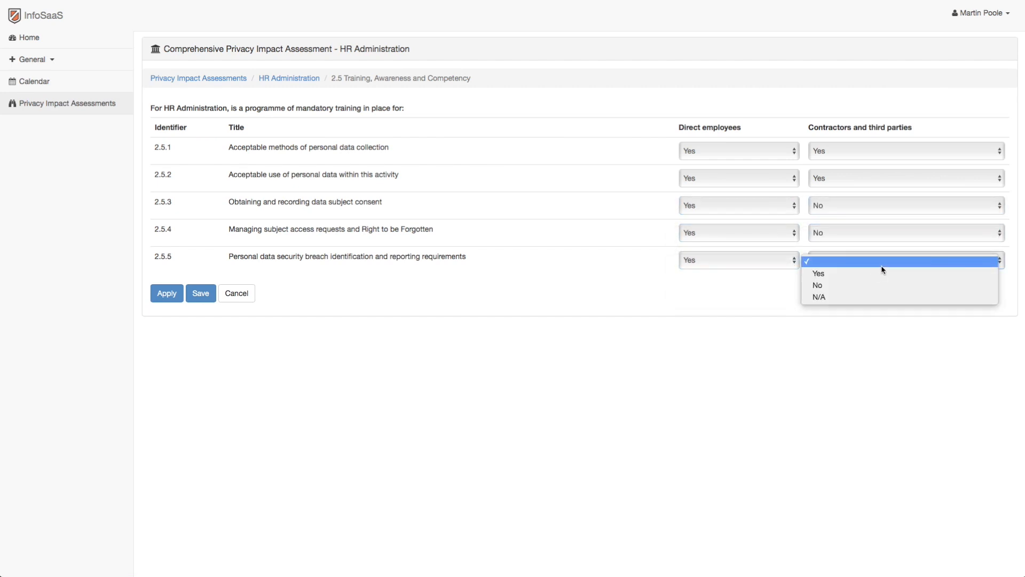
pyautogui.click(856, 284)
pyautogui.click(202, 293)
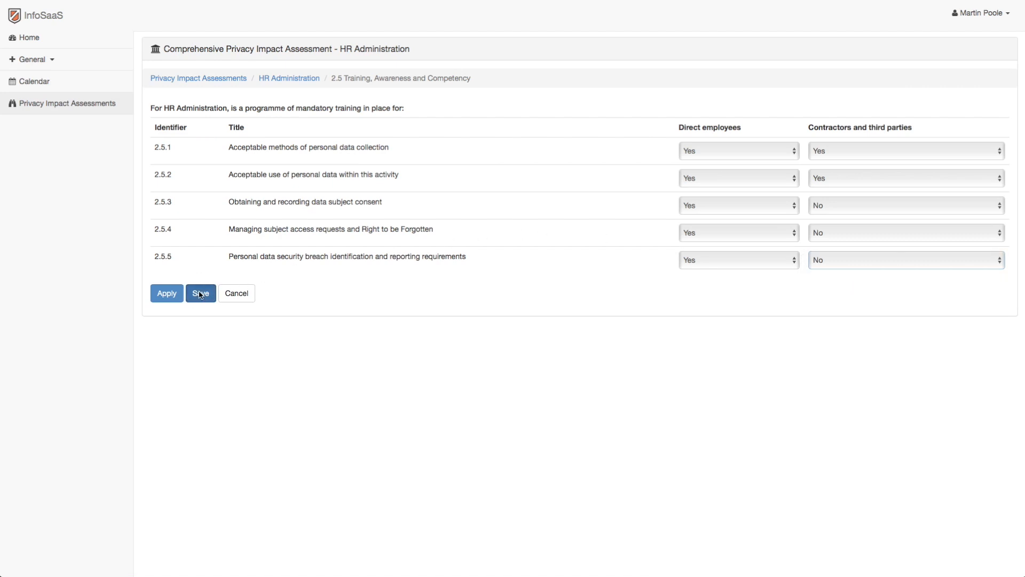
# Add a section 3.0 data mapping titled HR Admin covering Surname, Forenames, Address/Post Code, Email Address, Gender, Employment Information and Telephone Number.
pyautogui.click(166, 378)
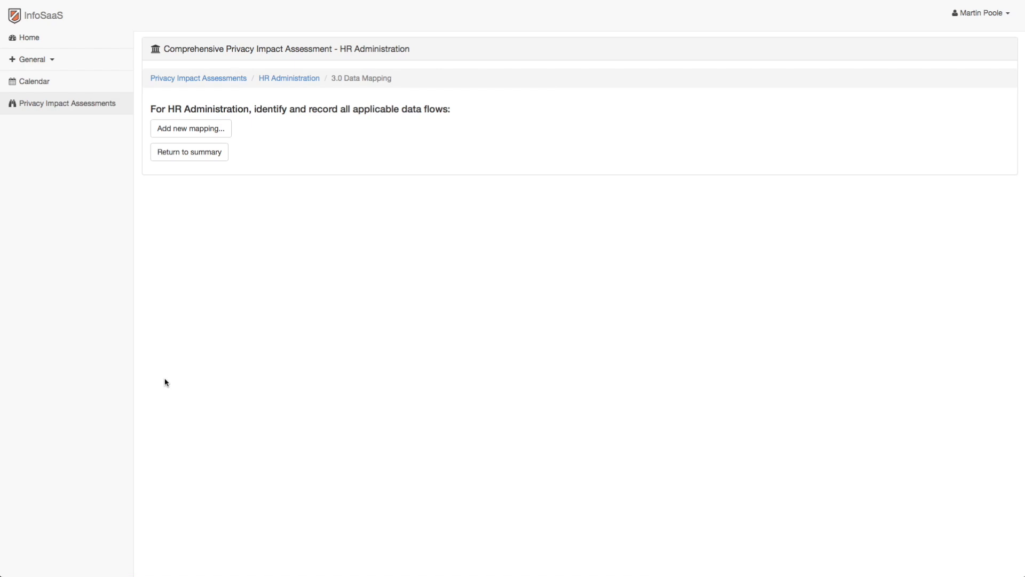
pyautogui.click(216, 130)
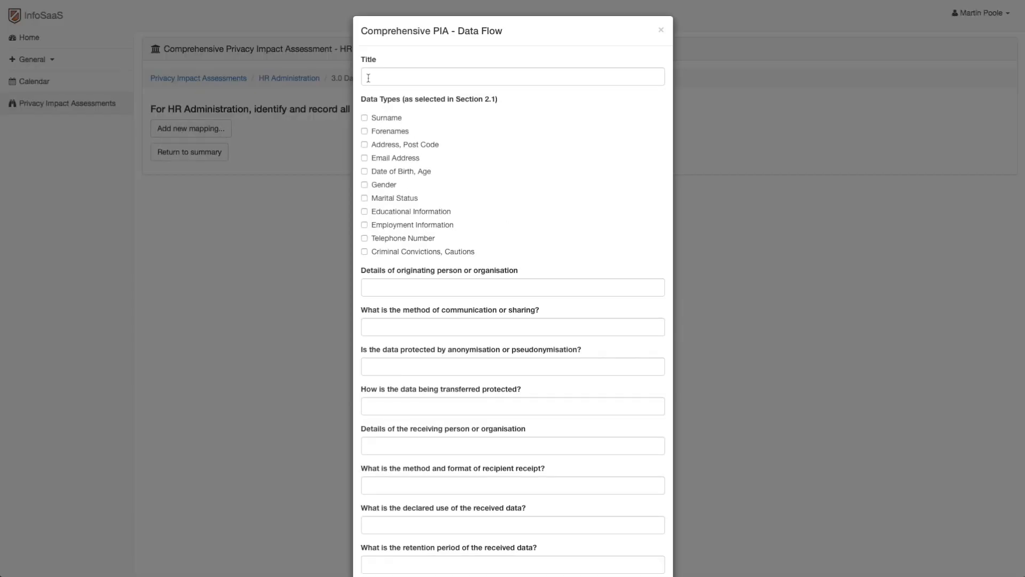
pyautogui.click(373, 79)
pyautogui.write('HR Admin')
pyautogui.click(364, 118)
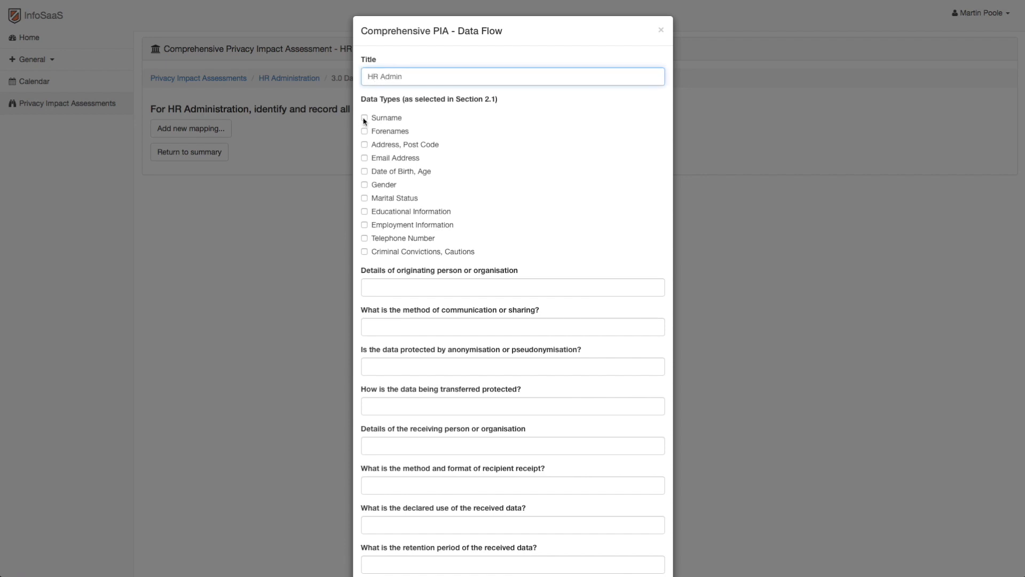
pyautogui.click(364, 131)
pyautogui.click(364, 144)
pyautogui.click(364, 158)
pyautogui.click(364, 184)
pyautogui.click(364, 224)
pyautogui.click(364, 238)
# Enter Personnel Manager as the data flow's originating person, Email as the communication method and No for anonymisation or pseudonymisation.
pyautogui.click(386, 286)
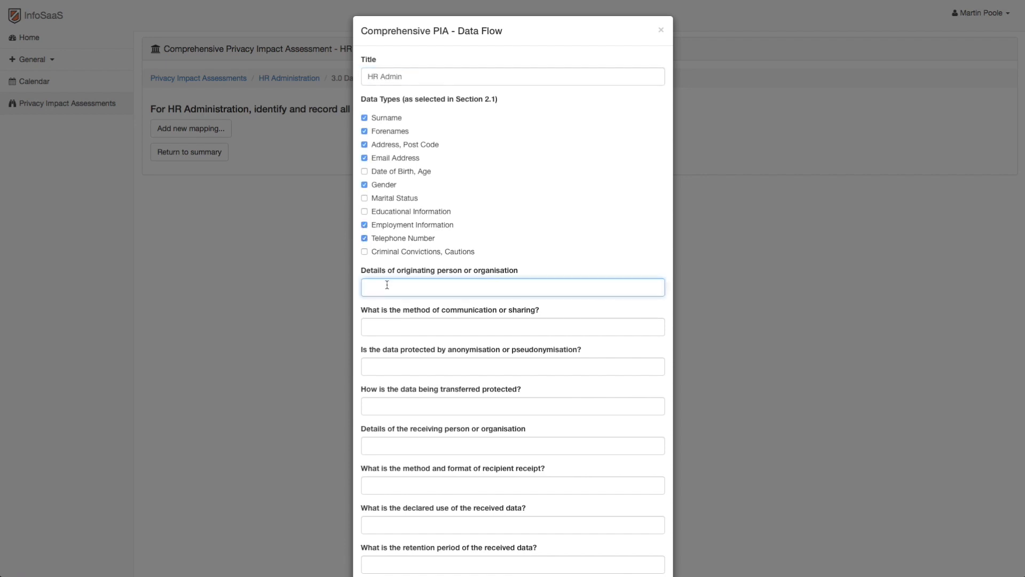
pyautogui.write('Personnel Manager')
pyautogui.press('Tab')
pyautogui.write('Email')
pyautogui.press('Tab')
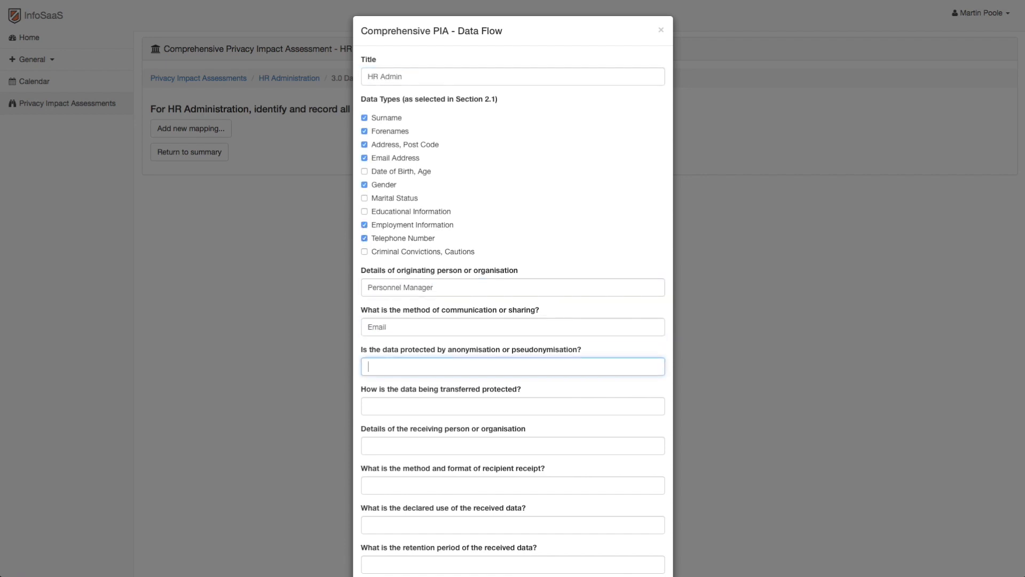
pyautogui.write('No')
pyautogui.press('Tab')
# Enter transfer protection "Physically passing from Personnel Manager to Line Manager", receiving person "New hire's line manager" and receipt method "Physical Possession".
pyautogui.write('Physical')
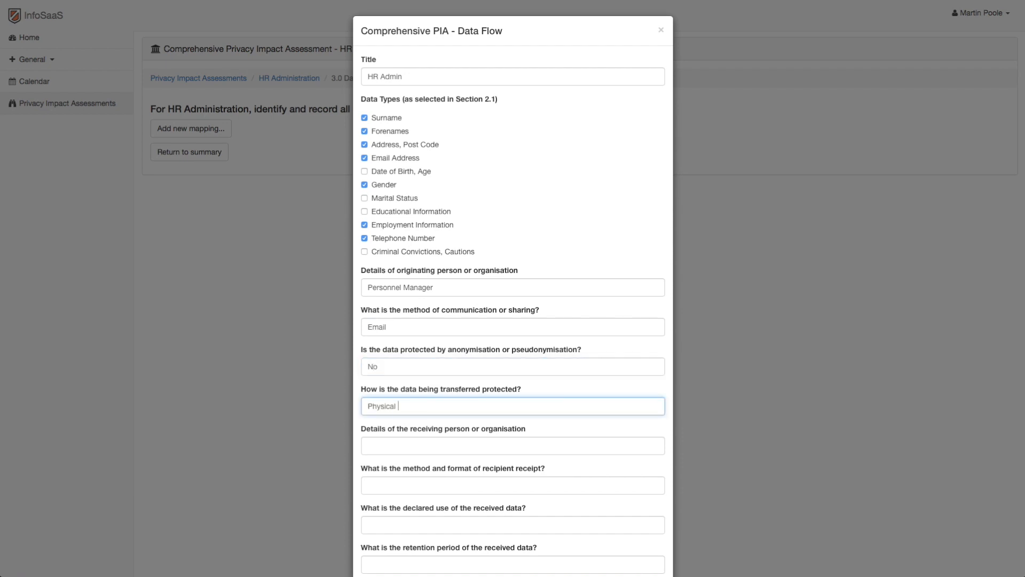
pyautogui.write('ly passing from Personnel Manager to Line Manager')
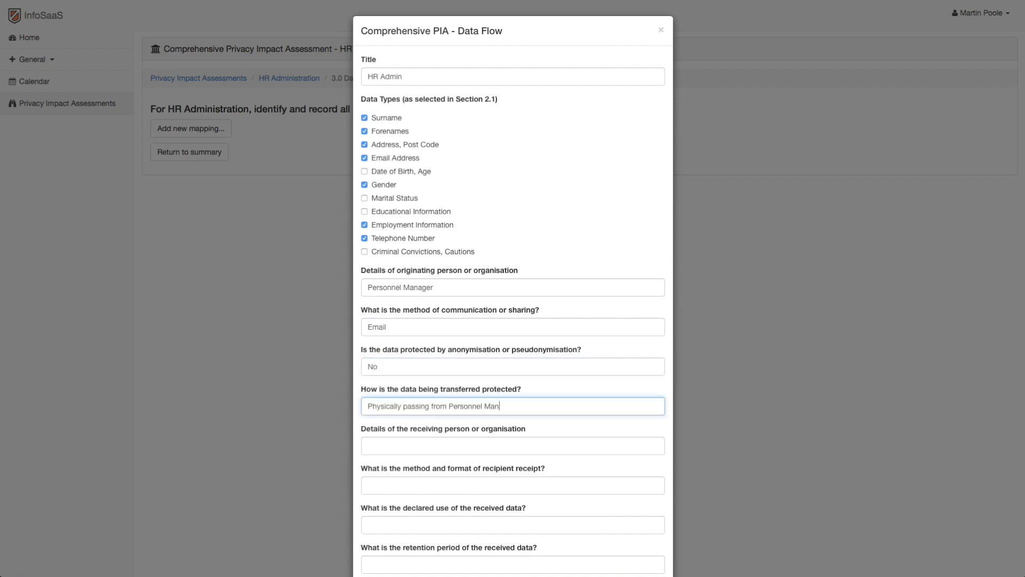
pyautogui.press('Tab')
pyautogui.write("New hire's line manager")
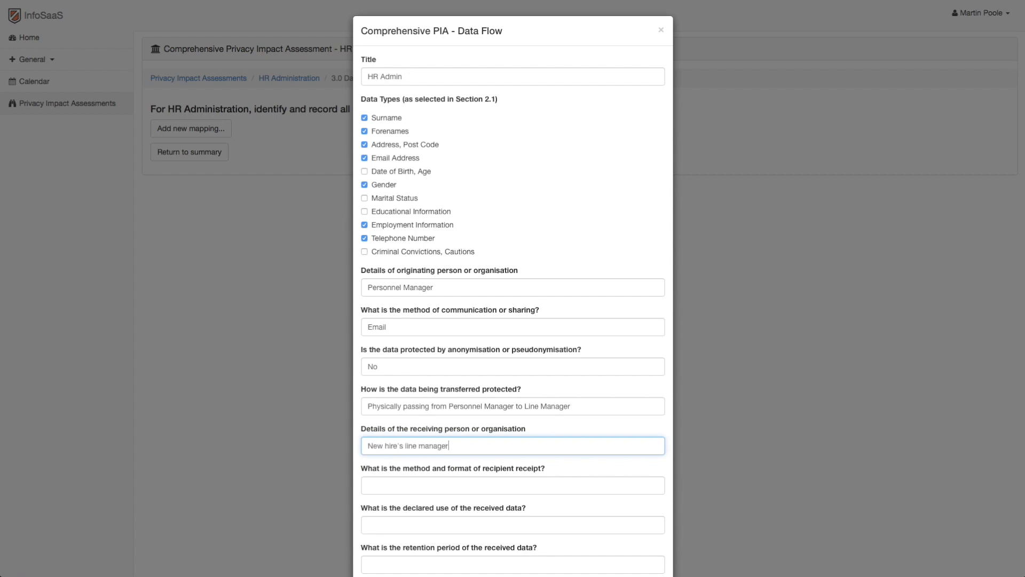
pyautogui.press('Tab')
pyautogui.write('Physical Possession')
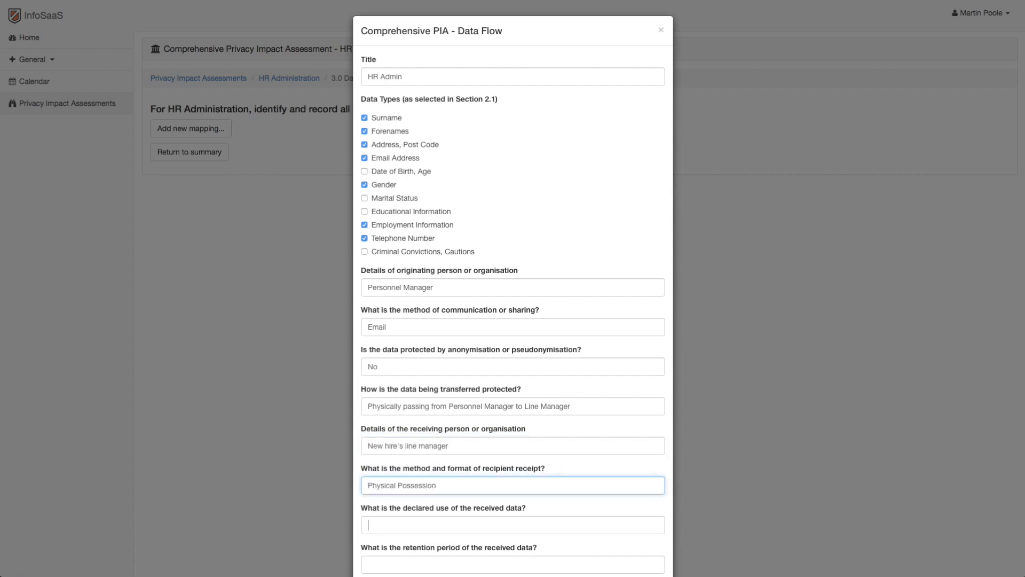
# Enter the data flow's declared use of received data as "To set up employee accounts, staff benefits, pensions and training programme".
pyautogui.press('Tab')
pyautogui.write('To set up employee accounts, staff benefits, pensions and training programme')
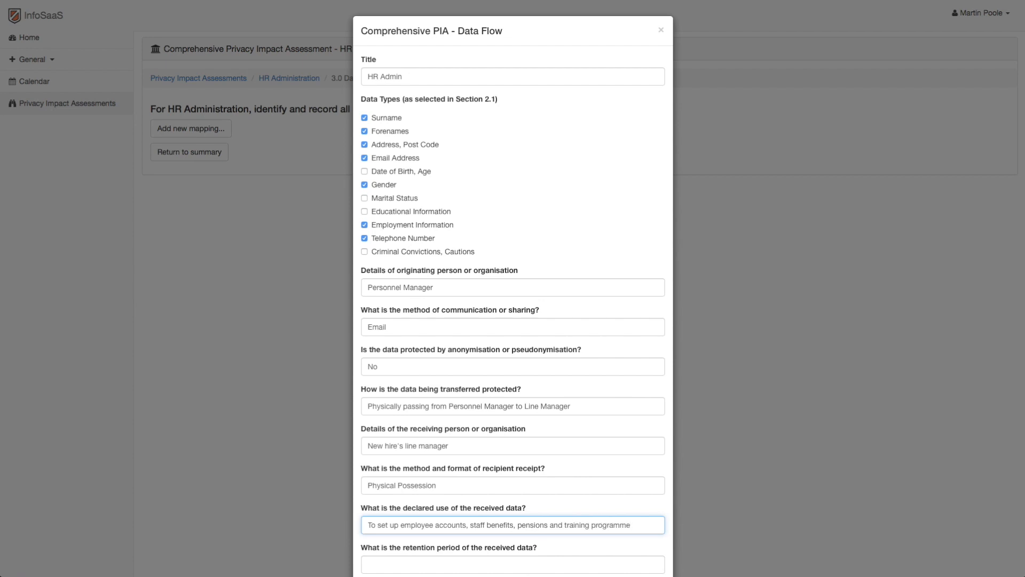
pyautogui.press('Tab')
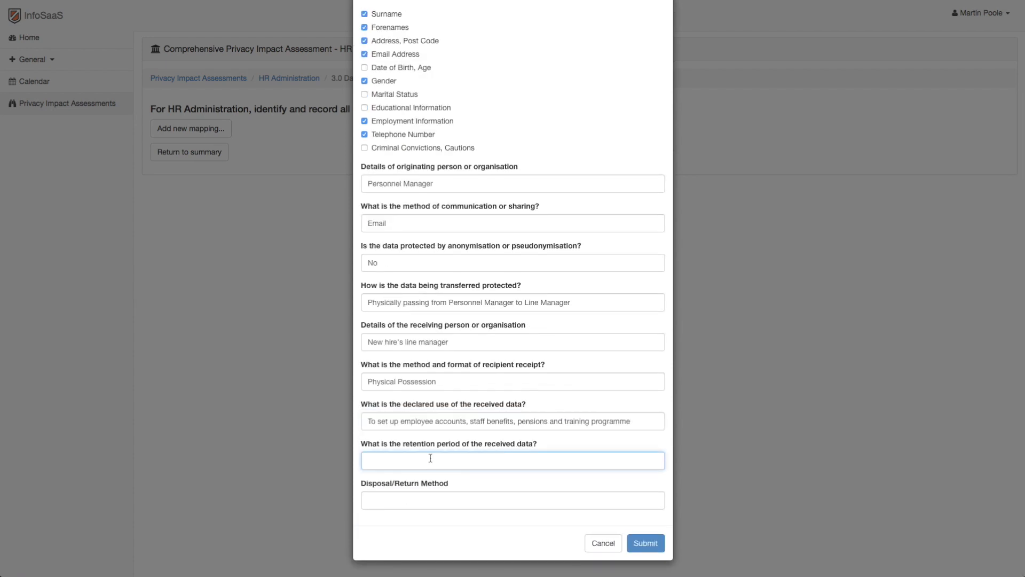
# Enter retention period "Employment Period + 12 Months" and disposal method "Physical", then submit the HR Admin mapping and return to the summary.
pyautogui.write('Employment Period + 12 Months')
pyautogui.press('Tab')
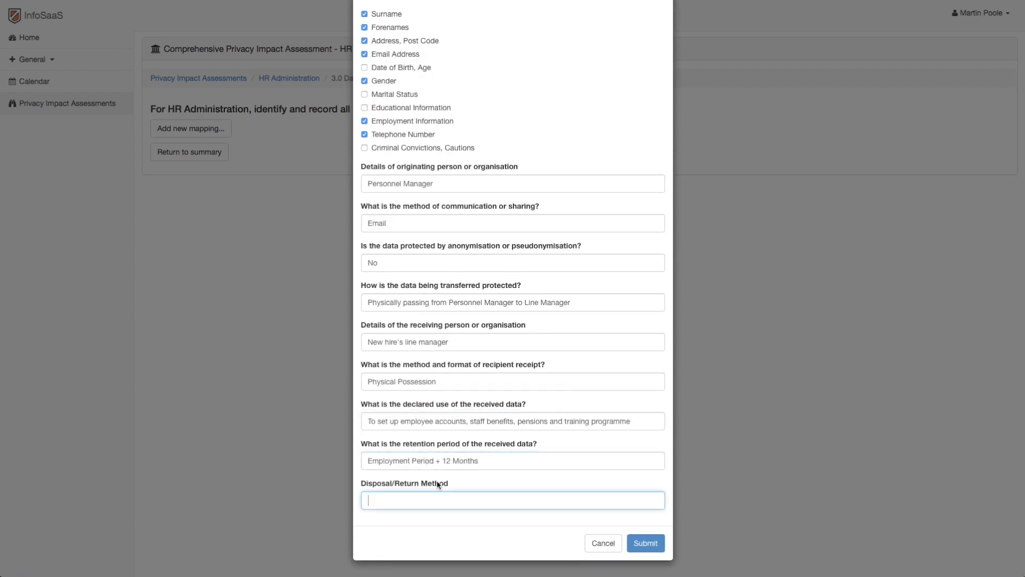
pyautogui.write('Physical')
pyautogui.click(646, 543)
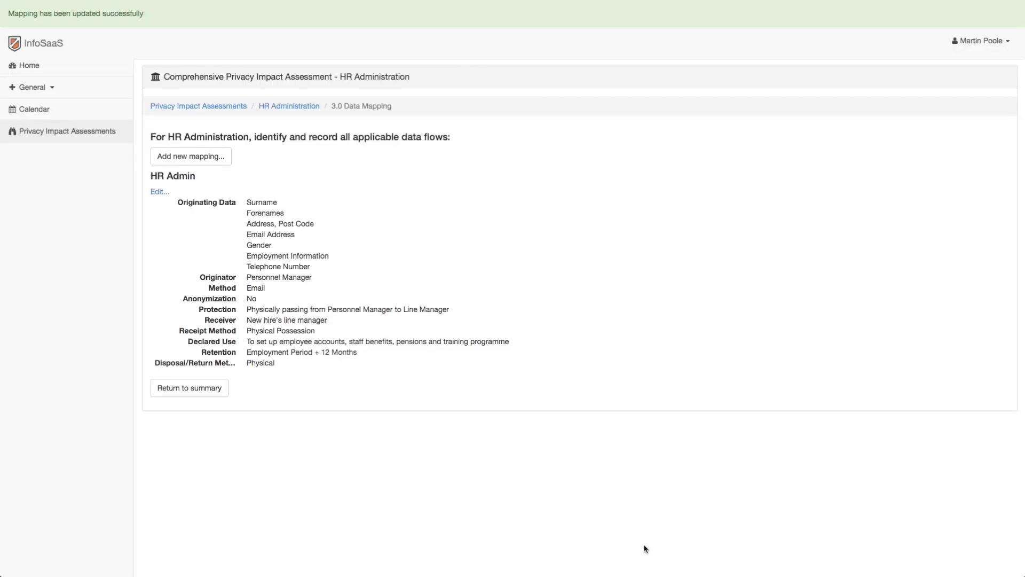
pyautogui.click(213, 390)
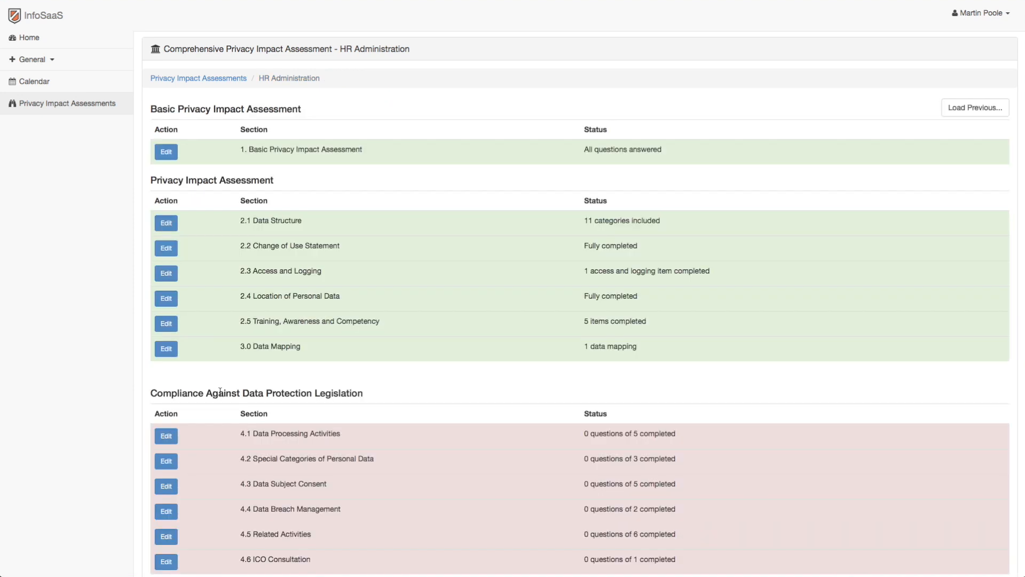
# Open section 4.1 Data Processing Activities and answer Yes to questions 4.1.1 through 4.1.5.
pyautogui.scroll(-2, 219, 391)
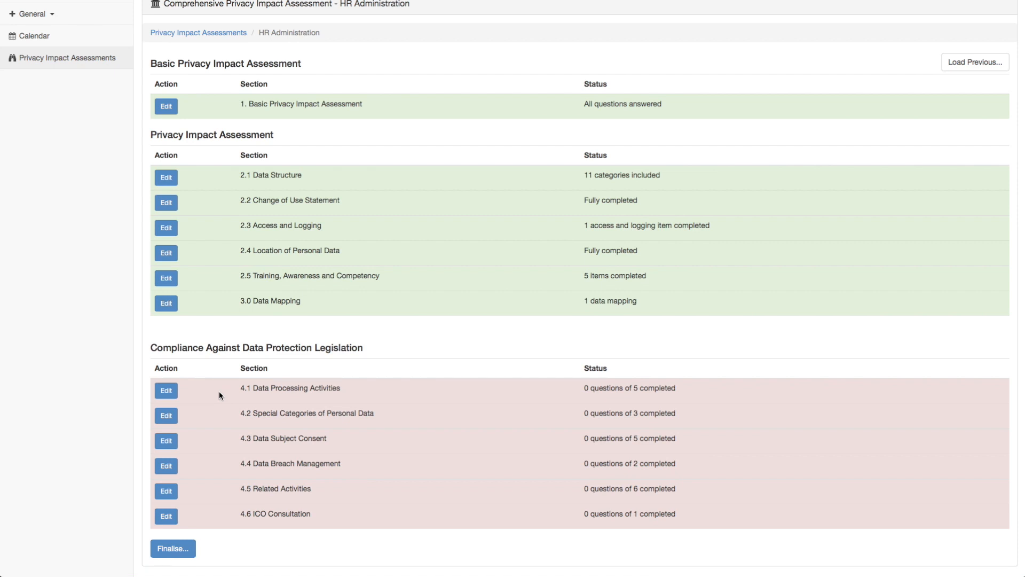
pyautogui.click(173, 393)
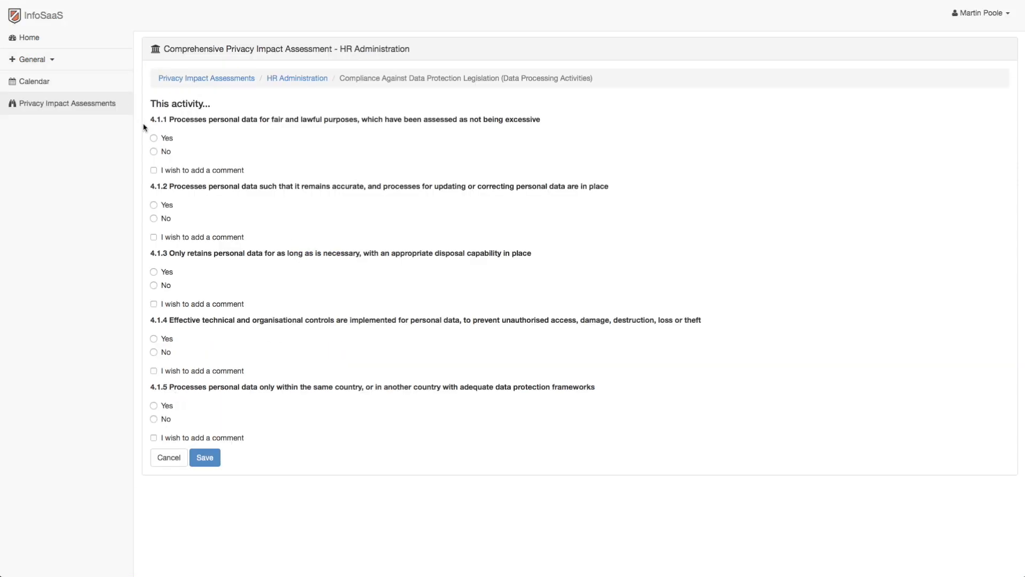
pyautogui.click(153, 138)
pyautogui.click(154, 205)
pyautogui.click(154, 272)
pyautogui.click(154, 339)
pyautogui.click(154, 406)
# Add the comment "UK Only" to question 4.1.5 and save the data processing section.
pyautogui.click(153, 438)
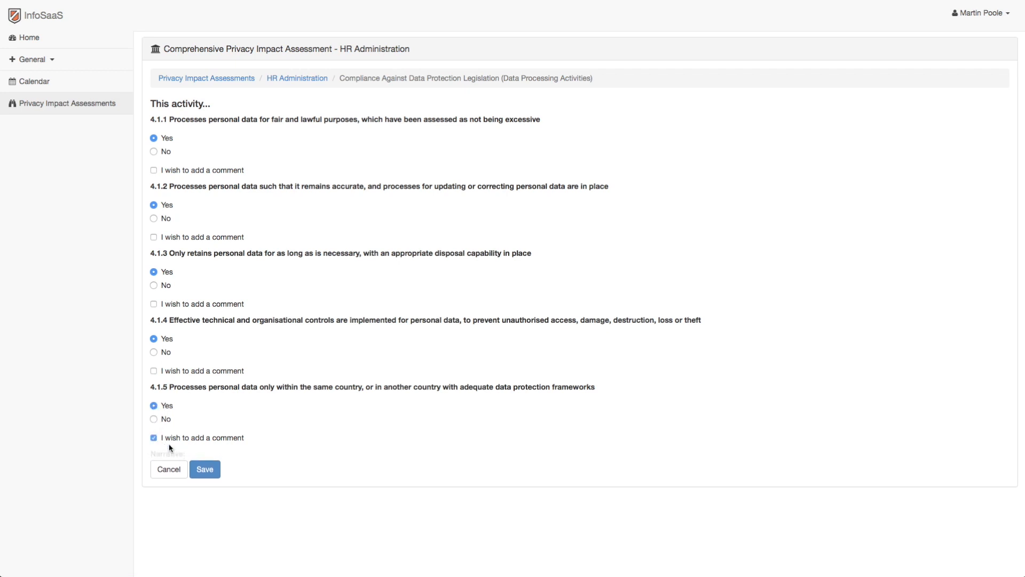
pyautogui.click(182, 469)
pyautogui.write('UK Only')
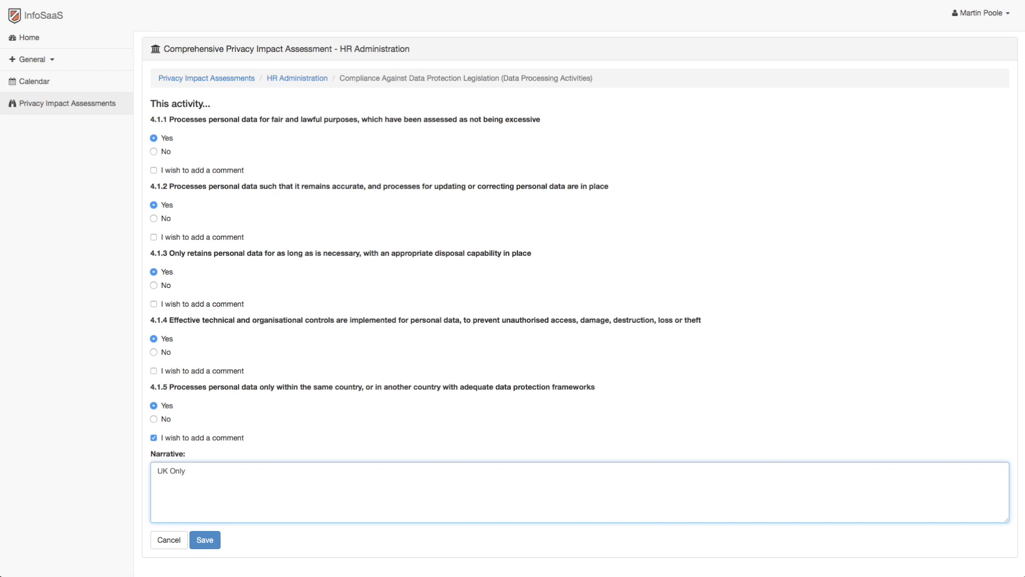
pyautogui.click(203, 538)
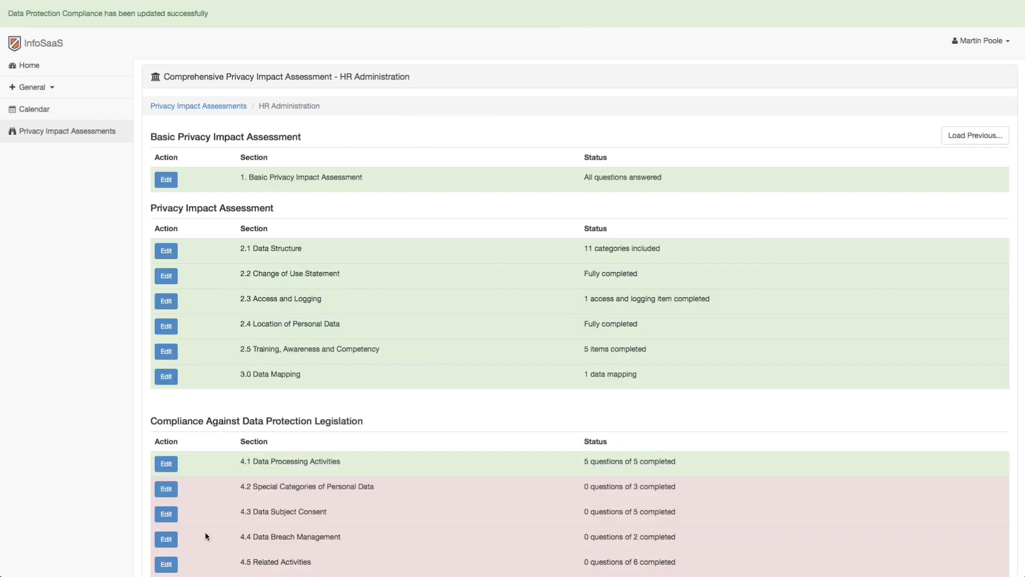
# In section 4.2, answer 4.2.1 Yes and 4.2.2 Not applicable, commenting "This activity does not process personal data from vulnerable individuals or children".
pyautogui.click(167, 490)
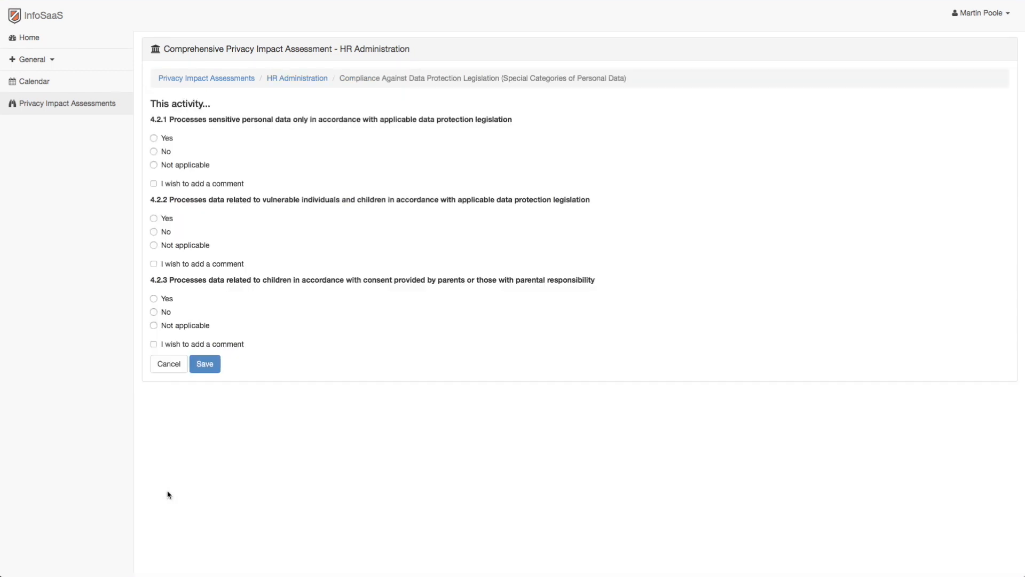
pyautogui.click(154, 137)
pyautogui.click(154, 245)
pyautogui.click(153, 263)
pyautogui.click(206, 327)
pyautogui.write('This activity do')
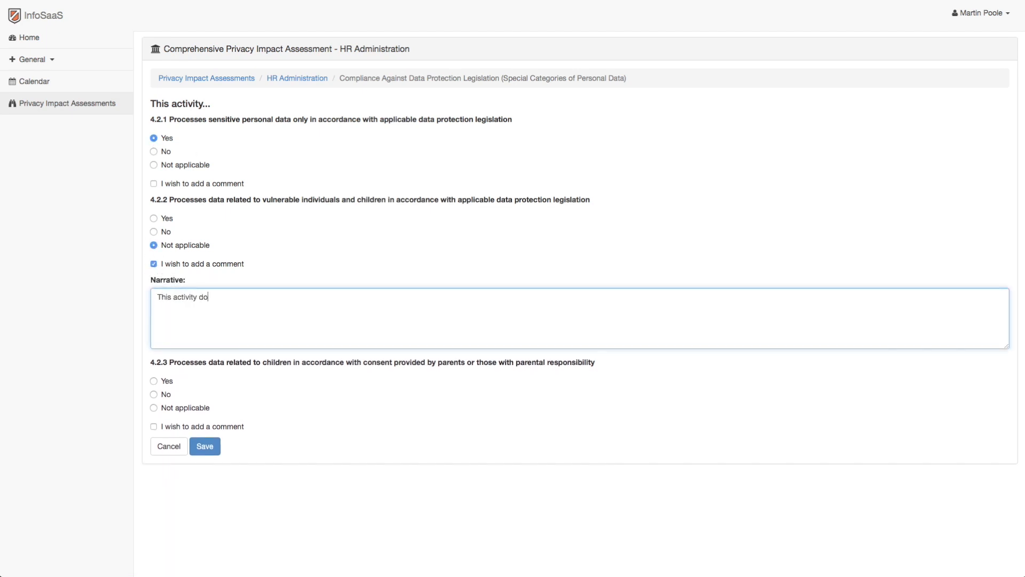
pyautogui.write('es not process personal data from vulnerable individuals or children')
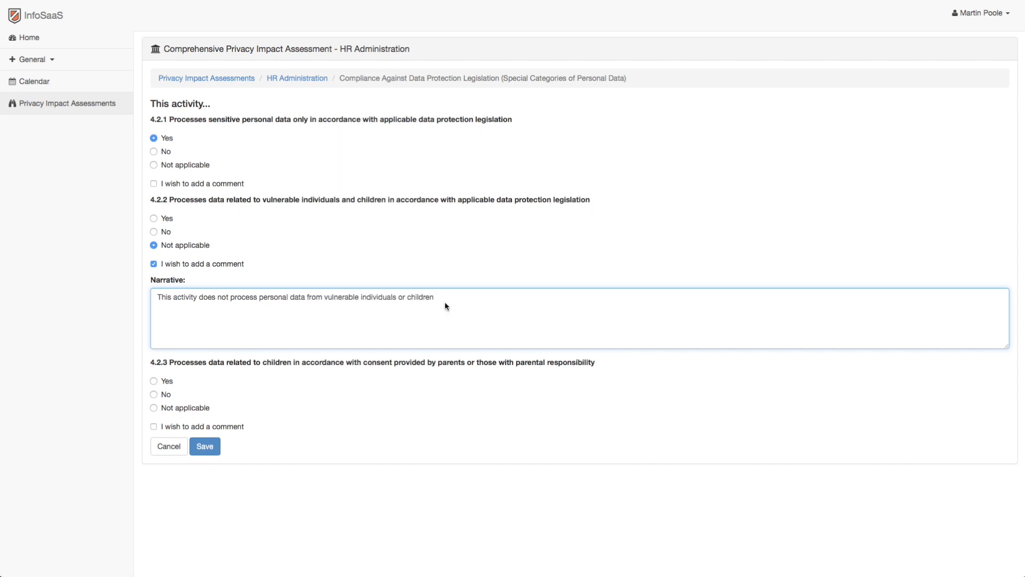
# Mark 4.2.3 Not applicable, comment "This activity does not process personal data from children, so parental consent is not required", and save.
pyautogui.click(154, 407)
pyautogui.click(153, 426)
pyautogui.click(194, 473)
pyautogui.write('This activity does not process personal data from children, so parental consent is not required')
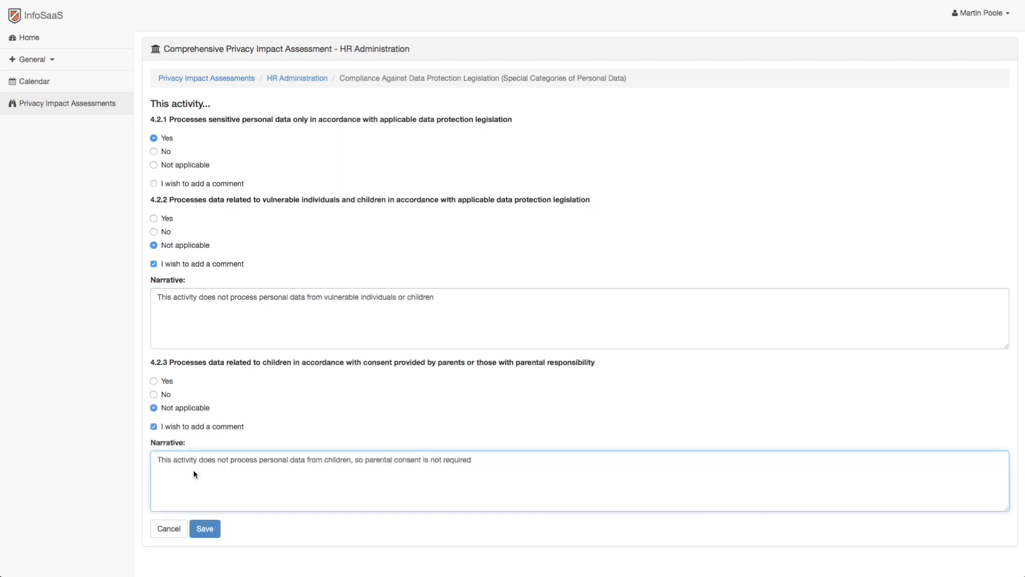
pyautogui.click(197, 527)
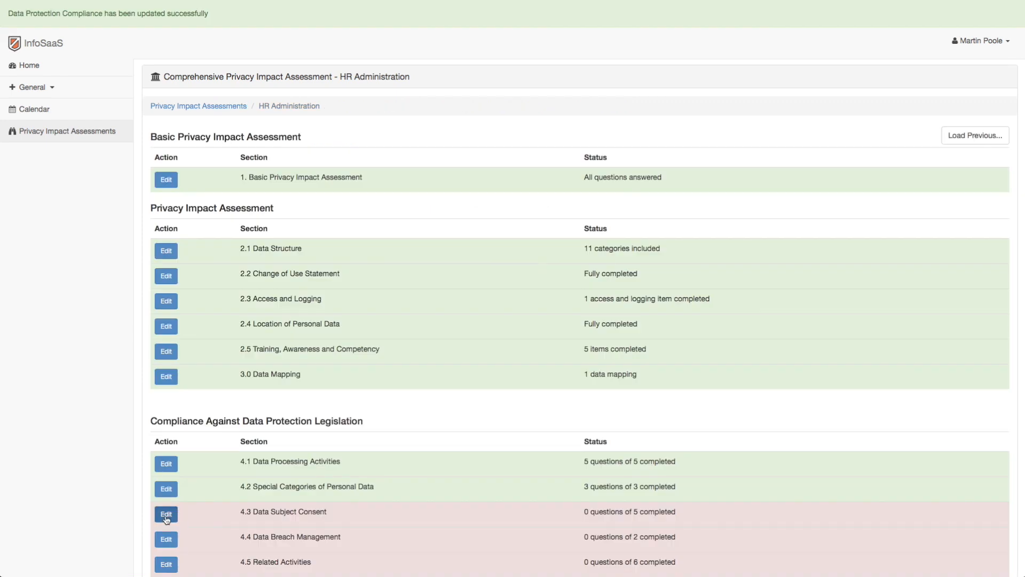
# Open section 4.3 Data Subject Consent and answer Yes to questions 4.3.1 through 4.3.4.
pyautogui.click(165, 515)
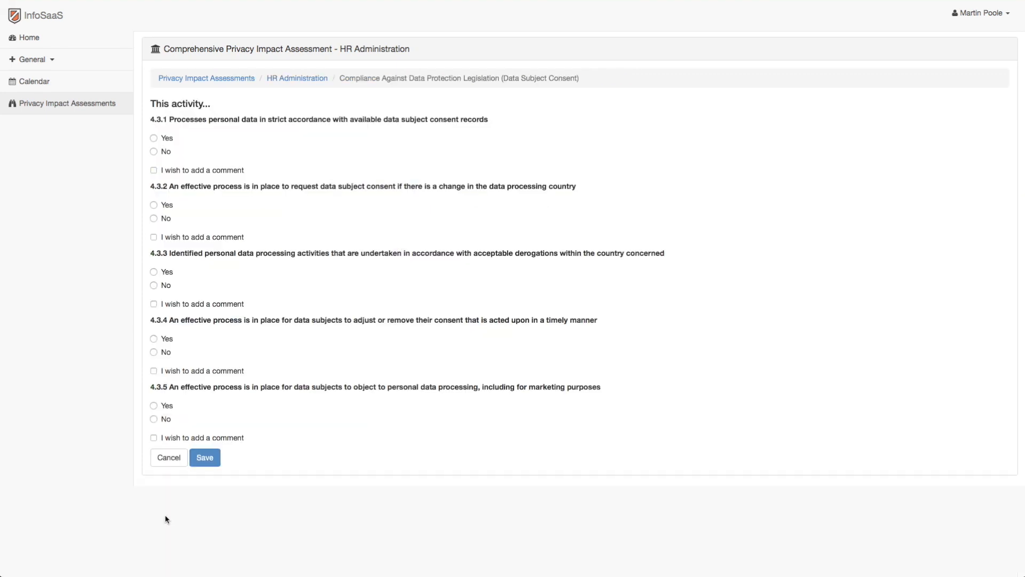
pyautogui.click(154, 139)
pyautogui.click(154, 205)
pyautogui.click(153, 272)
pyautogui.click(153, 339)
# Answer No to 4.3.5 with the comment "Outstanding matter to be resolved with external reference checking company", and save the consent section.
pyautogui.click(154, 437)
pyautogui.write('Outstanding mat')
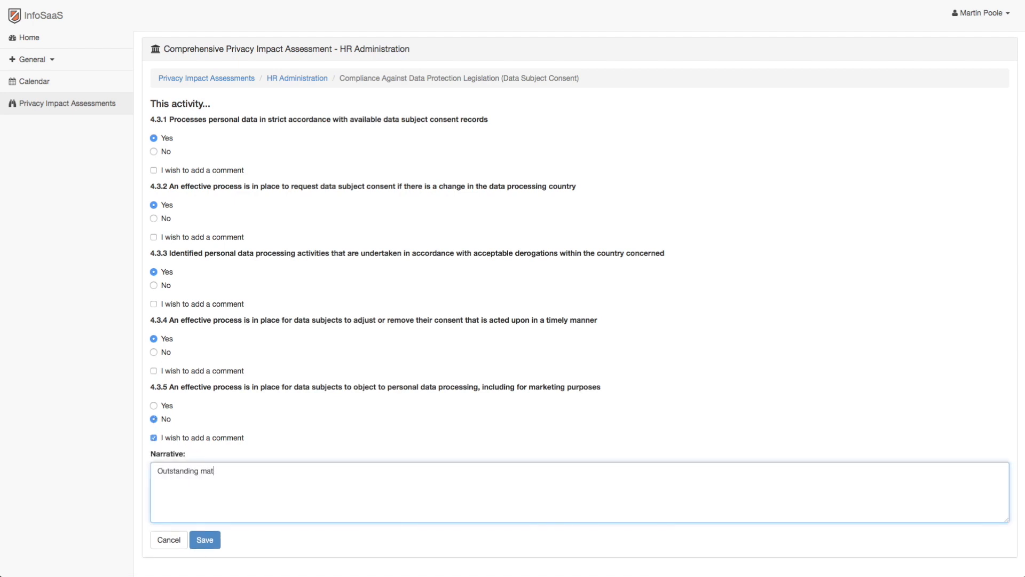
pyautogui.write('ter to be resolved with external reference (tracking company)')
pyautogui.click(202, 537)
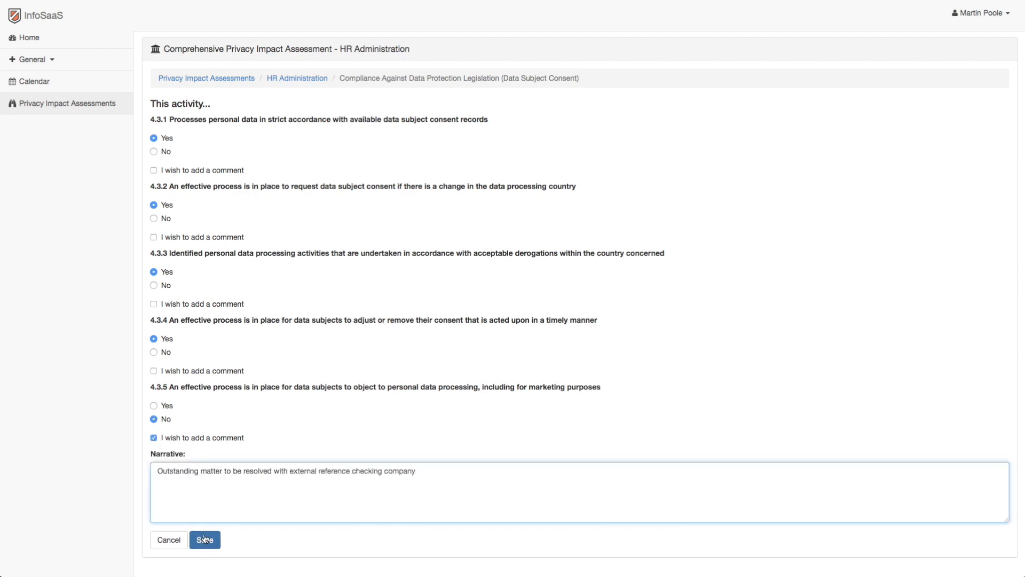
# Answer Yes to both questions in section 4.4 Data Breach Management and save the section.
pyautogui.scroll(-3, 197, 534)
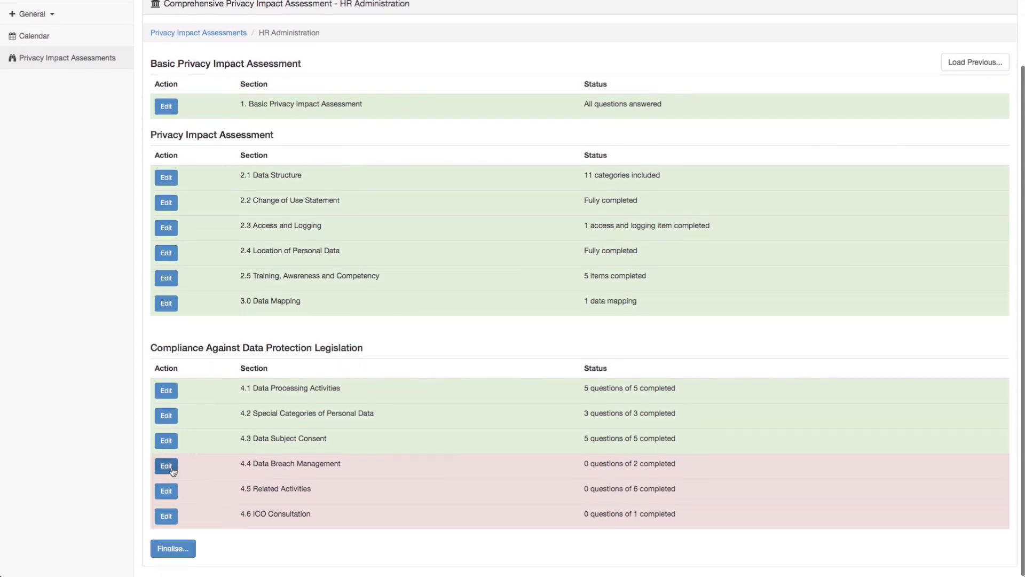
pyautogui.click(166, 466)
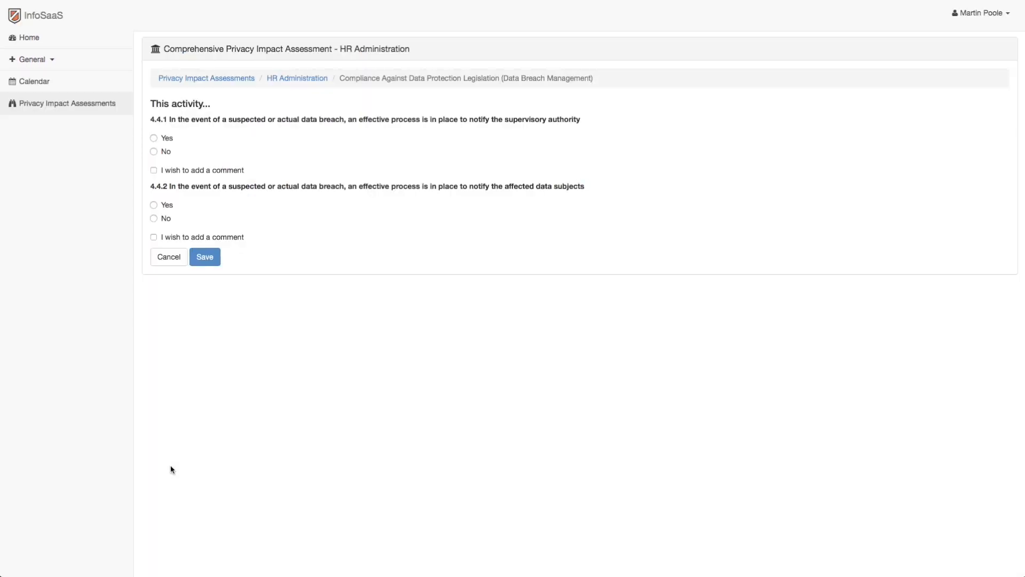
pyautogui.click(154, 138)
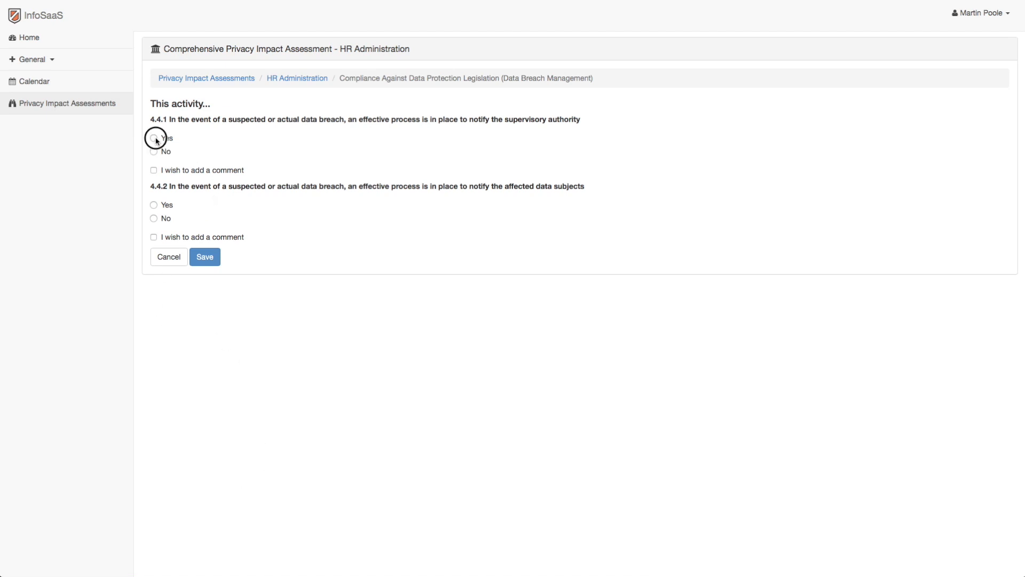
pyautogui.click(153, 205)
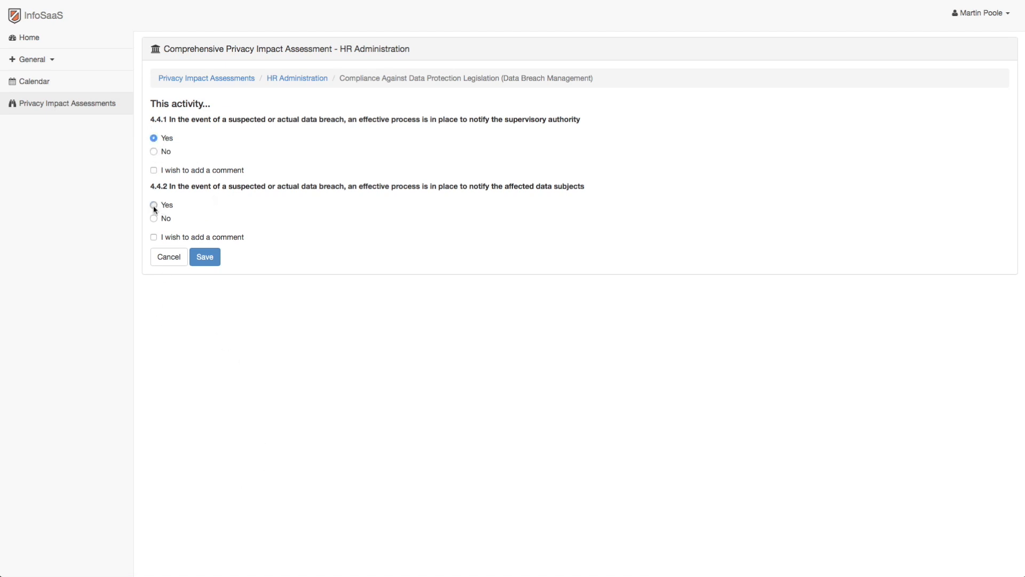
pyautogui.click(205, 259)
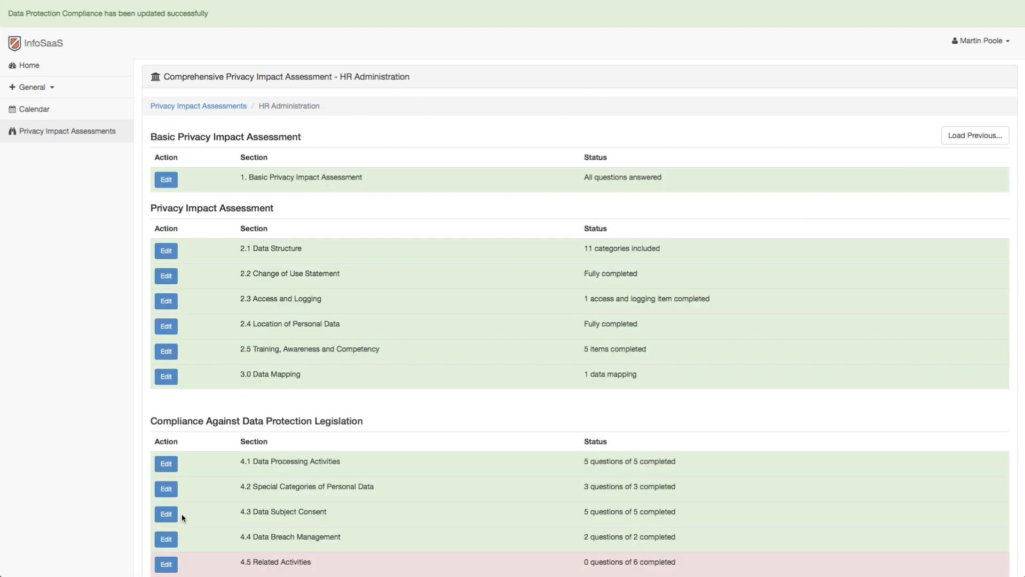
# In section 4.5 Related Activities, answer Yes to 4.5.1 through 4.5.4, No to 4.5.5 and Yes to 4.5.6.
pyautogui.click(166, 564)
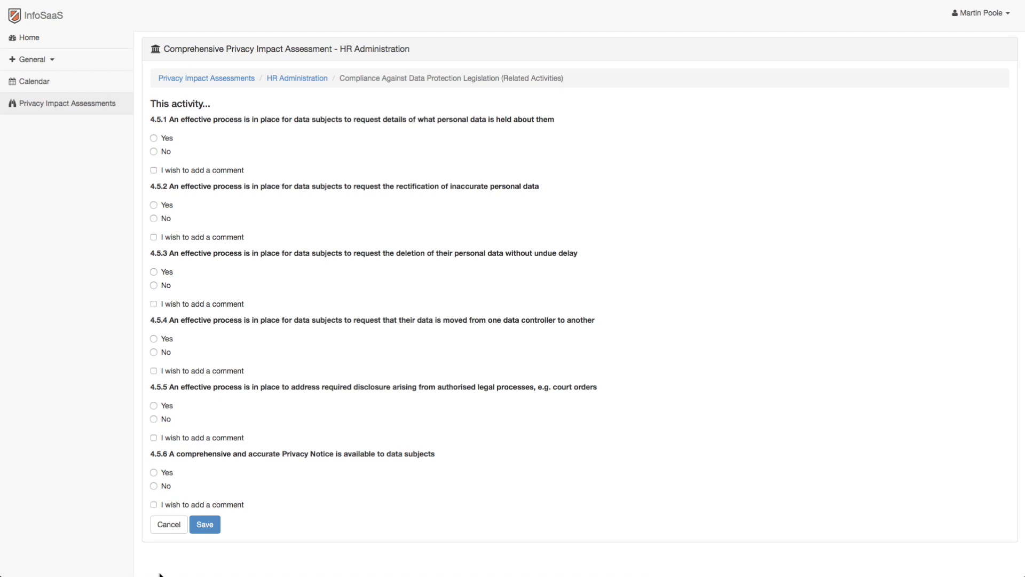
pyautogui.click(153, 137)
pyautogui.click(154, 206)
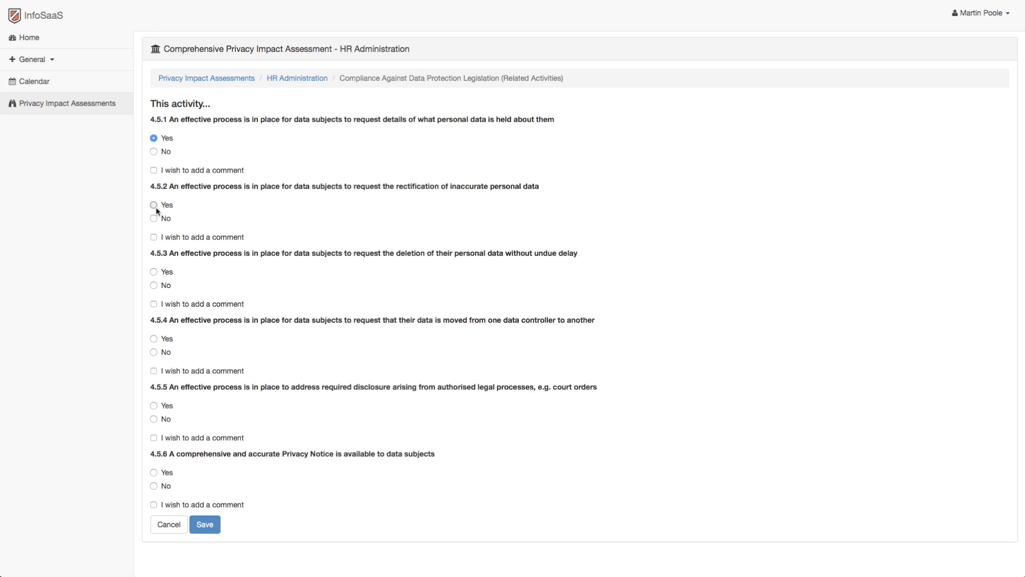
pyautogui.click(154, 272)
pyautogui.click(154, 339)
pyautogui.click(153, 419)
pyautogui.click(154, 472)
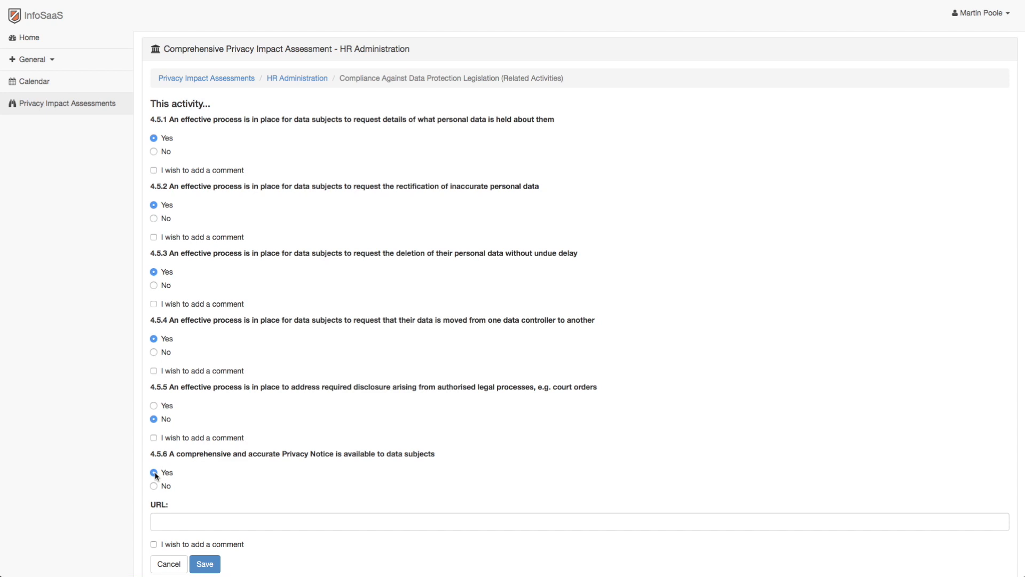
# Add the comment "Not applicable" to question 4.5.5 and save the related activities section.
pyautogui.scroll(-1, 155, 474)
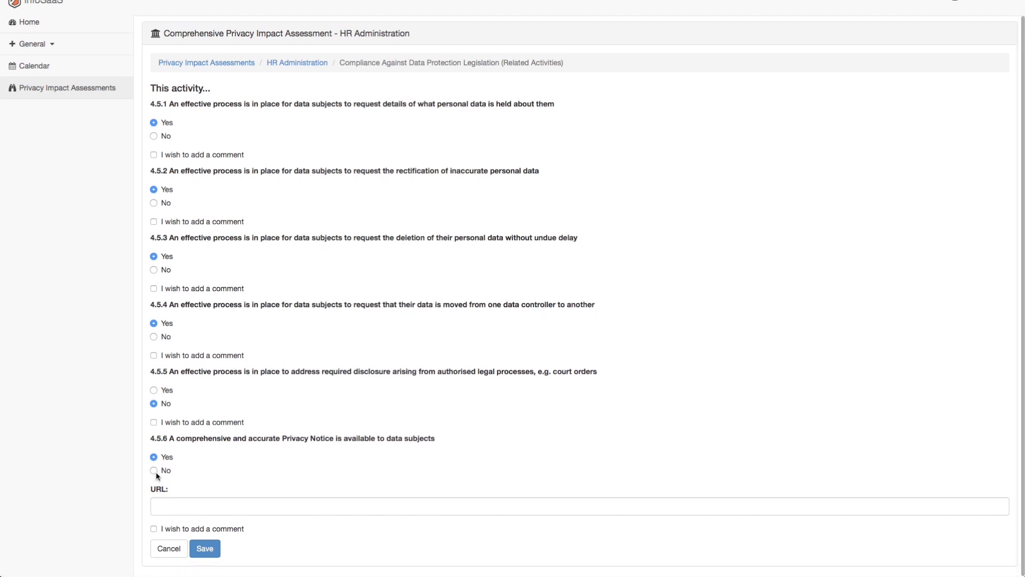
pyautogui.click(154, 422)
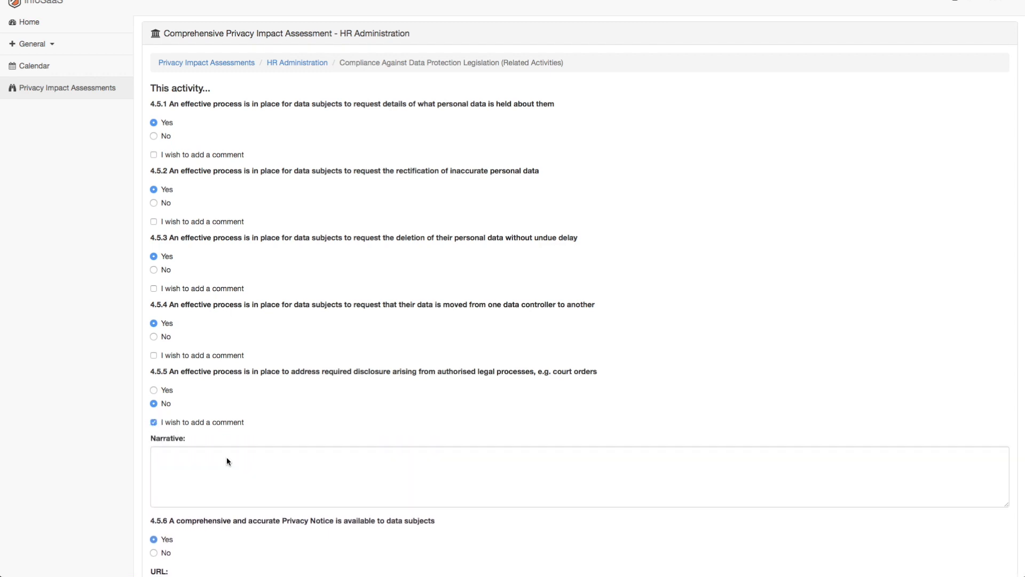
pyautogui.click(226, 458)
pyautogui.write('Not applicable')
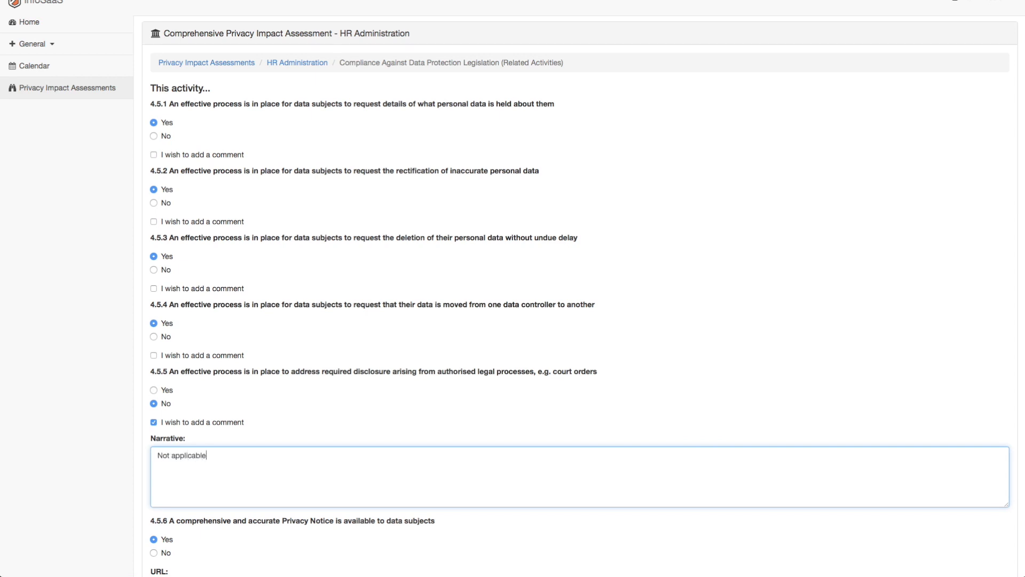
pyautogui.scroll(-3, 513, 289)
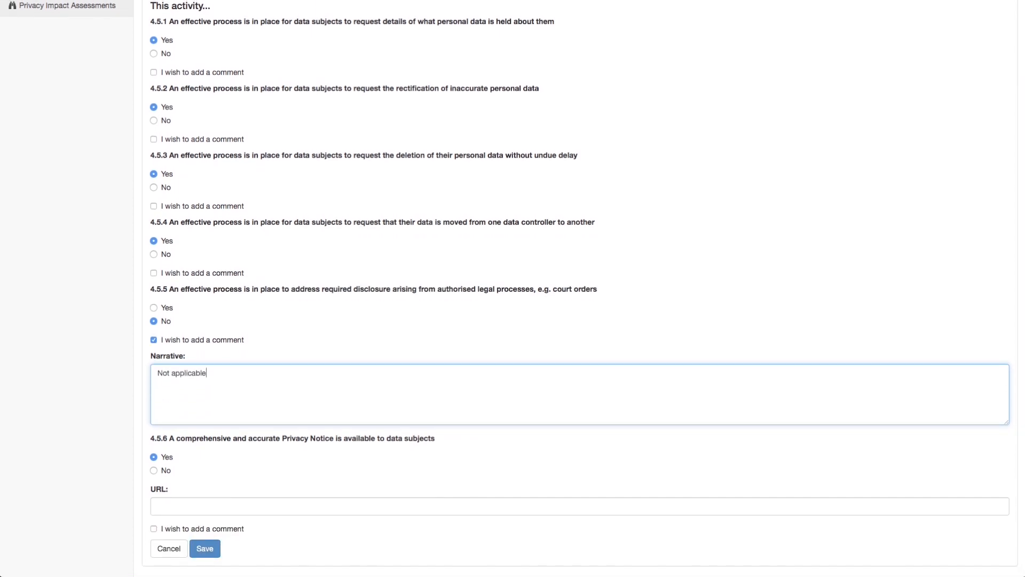
pyautogui.click(205, 548)
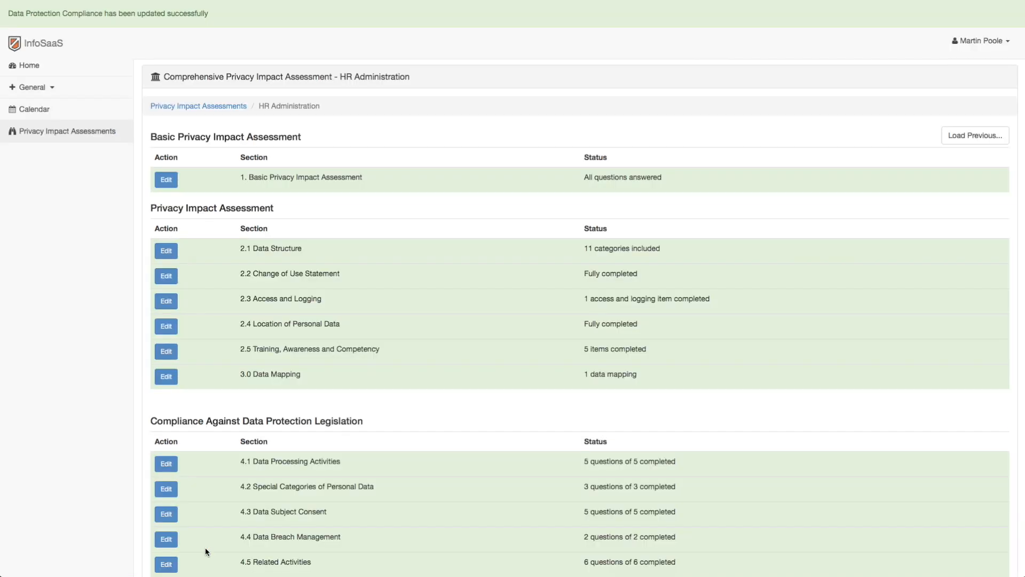
# Answer Not applicable to question 4.6.1 in section 4.6 ICO Consultation and save the section.
pyautogui.scroll(-3, 205, 546)
pyautogui.click(169, 521)
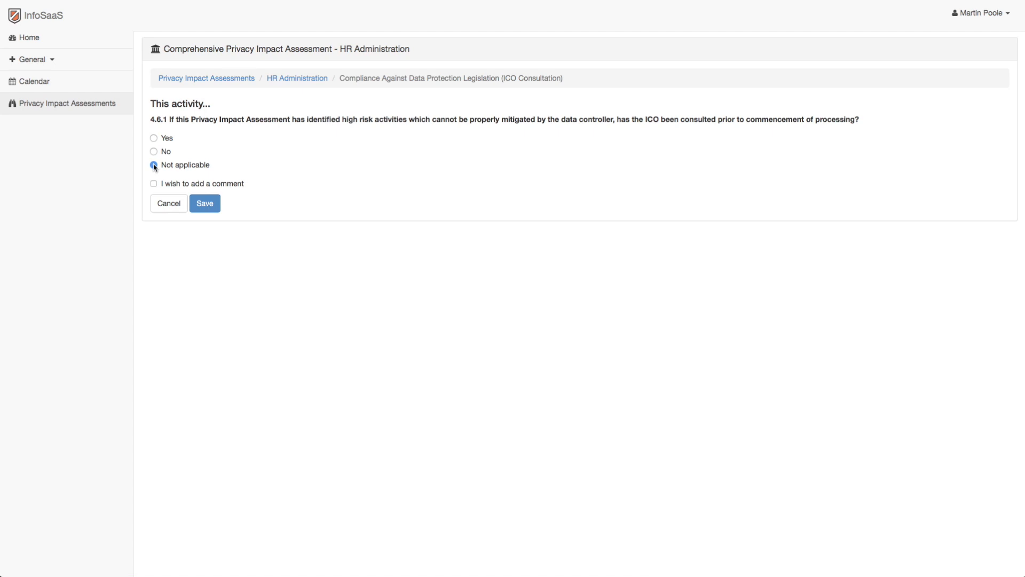
pyautogui.click(204, 205)
# Finalise the HR Administration comprehensive privacy impact assessment and confirm the finalisation.
pyautogui.scroll(-2, 494, 293)
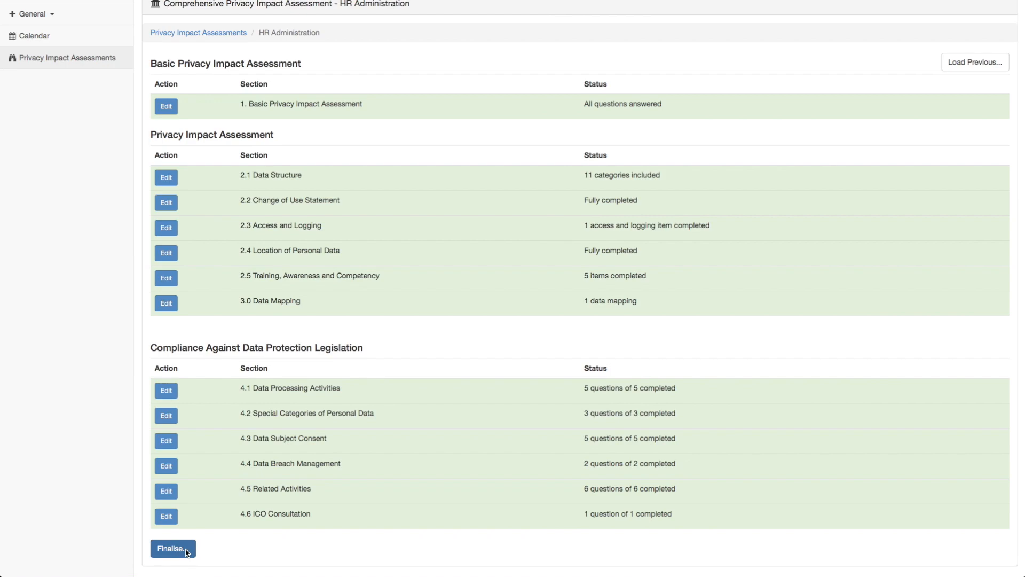
pyautogui.click(186, 552)
pyautogui.click(643, 113)
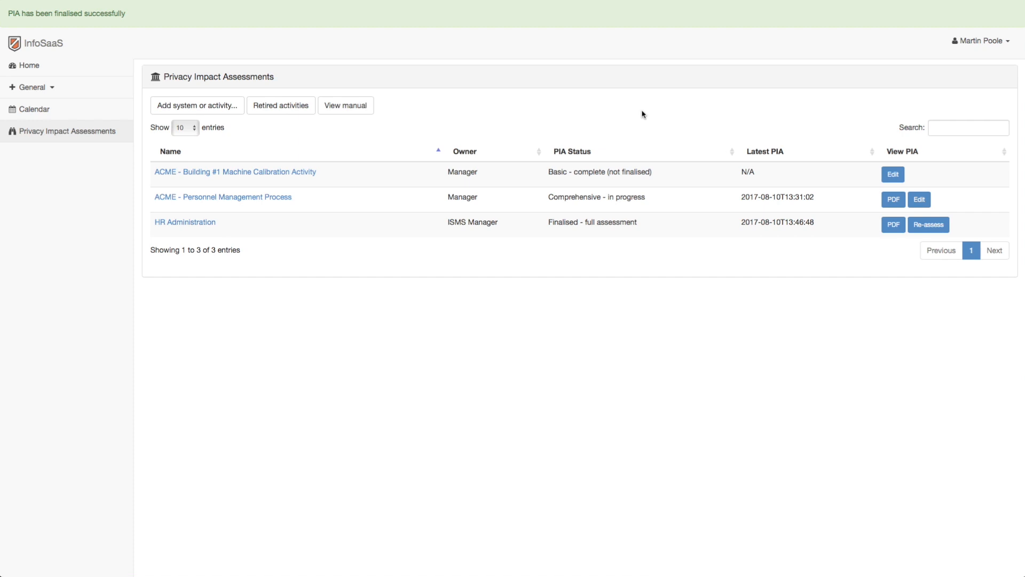
# Open the HR Administration assessment's PDF report and read its summary, introduction and explanations of the report sections.
pyautogui.click(892, 226)
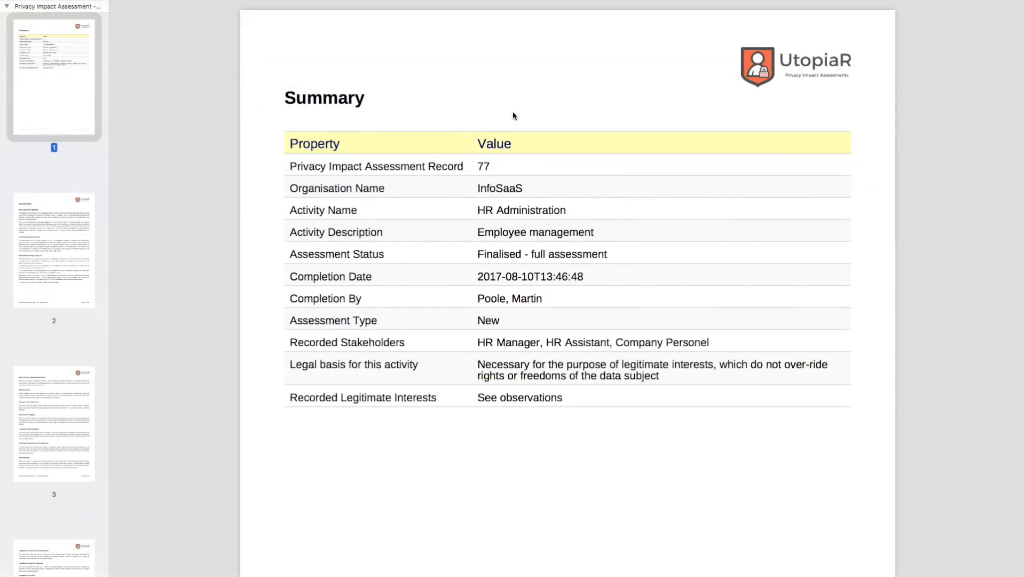
pyautogui.scroll(-1, 514, 115)
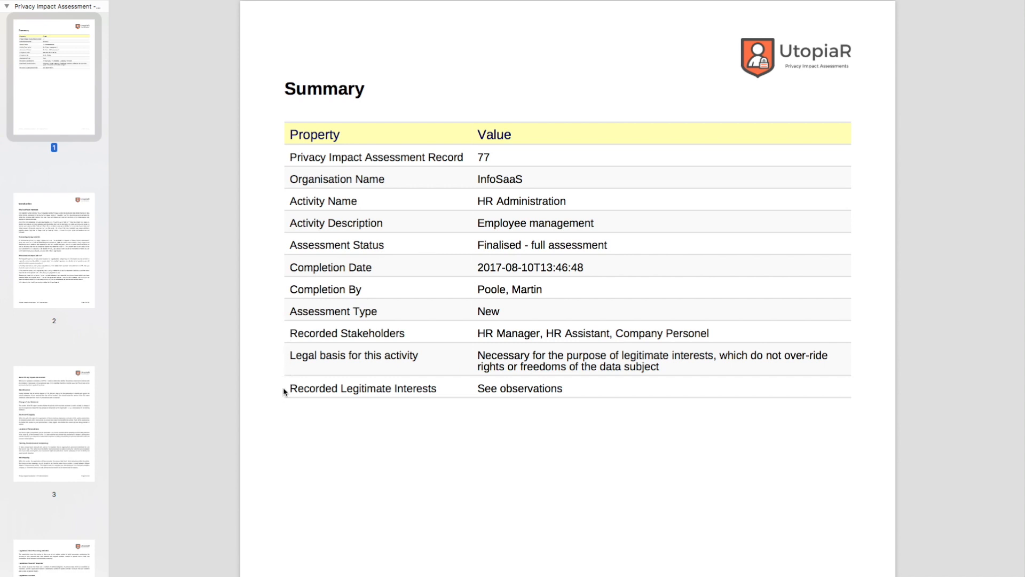
pyautogui.click(38, 249)
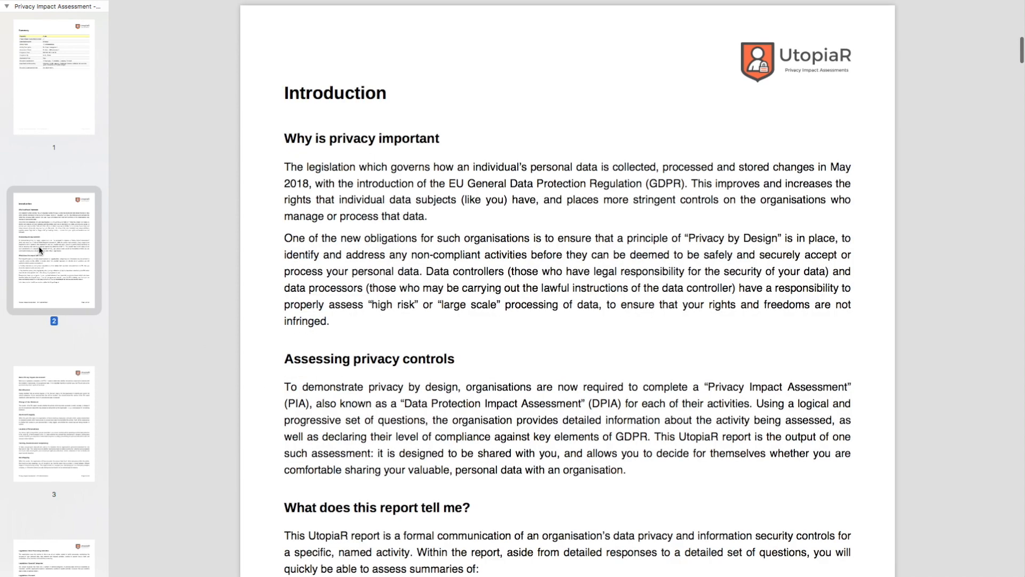
pyautogui.scroll(-5, 359, 261)
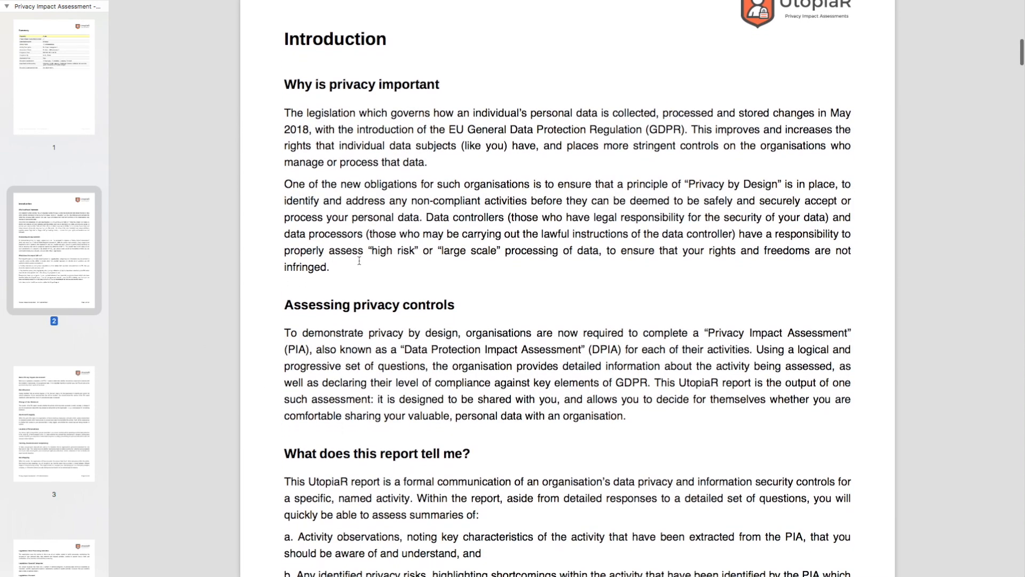
pyautogui.scroll(-6, 359, 261)
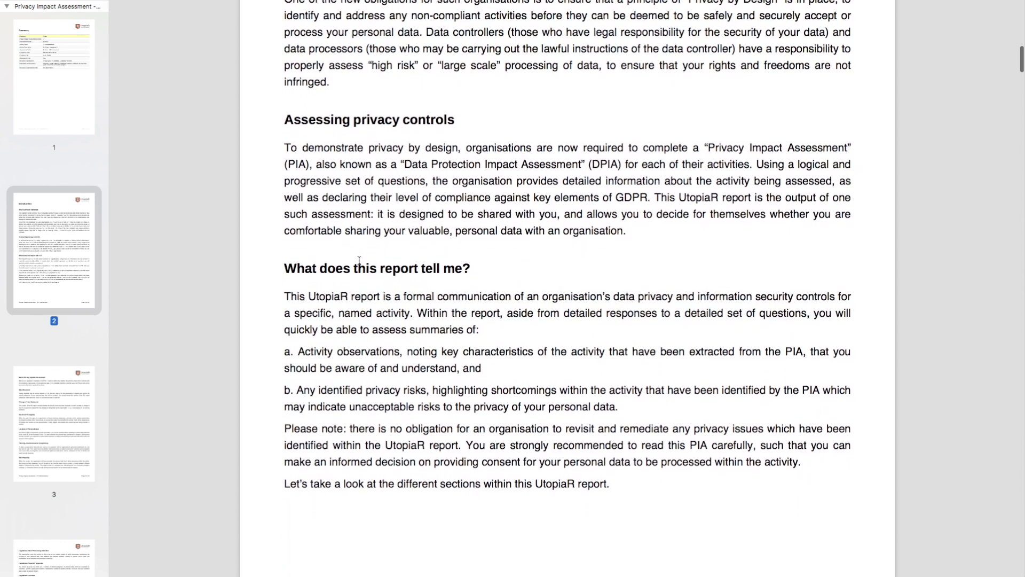
pyautogui.scroll(-7, 359, 260)
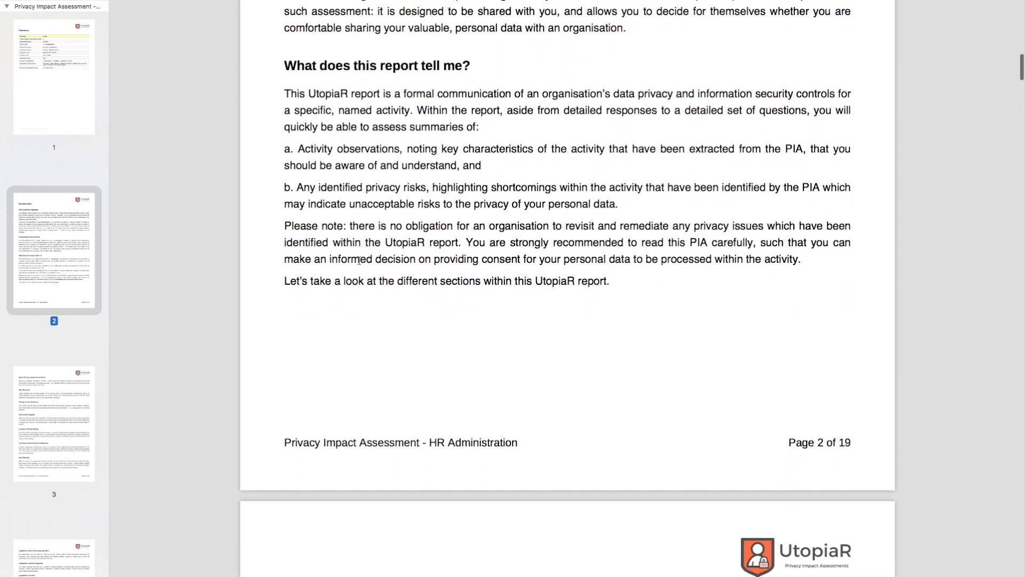
pyautogui.scroll(-4, 359, 260)
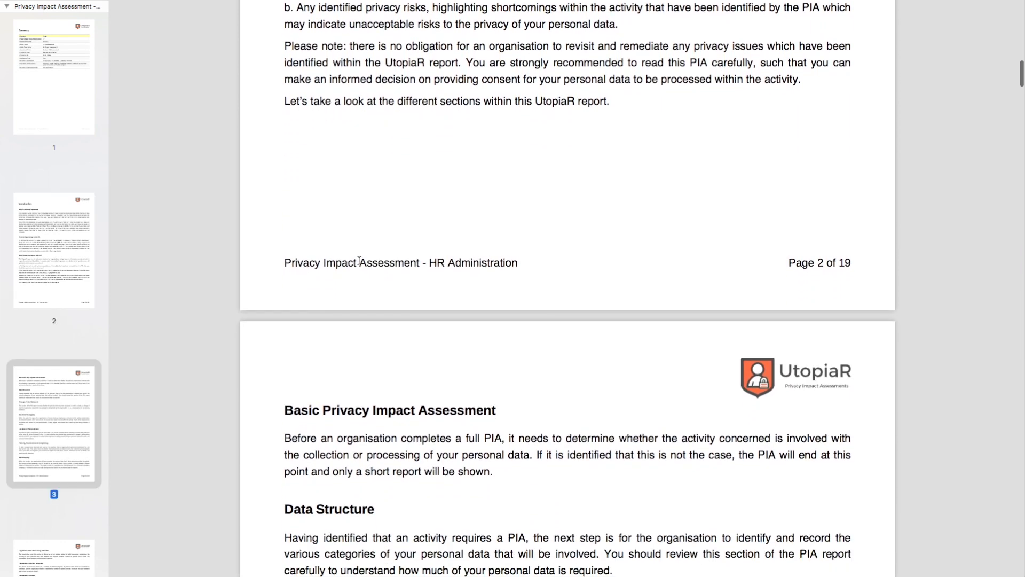
pyautogui.scroll(-4, 359, 260)
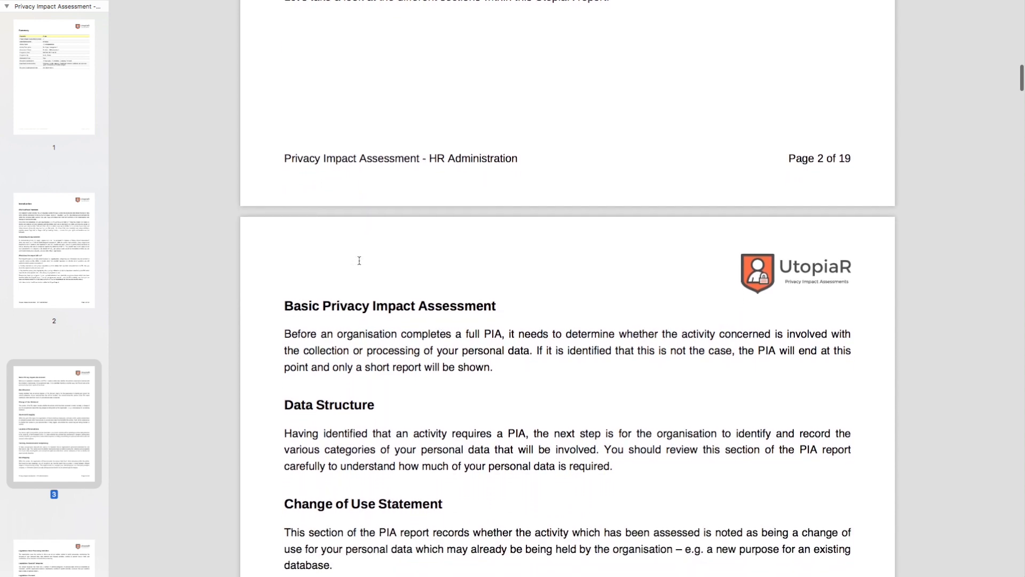
pyautogui.scroll(-6, 359, 260)
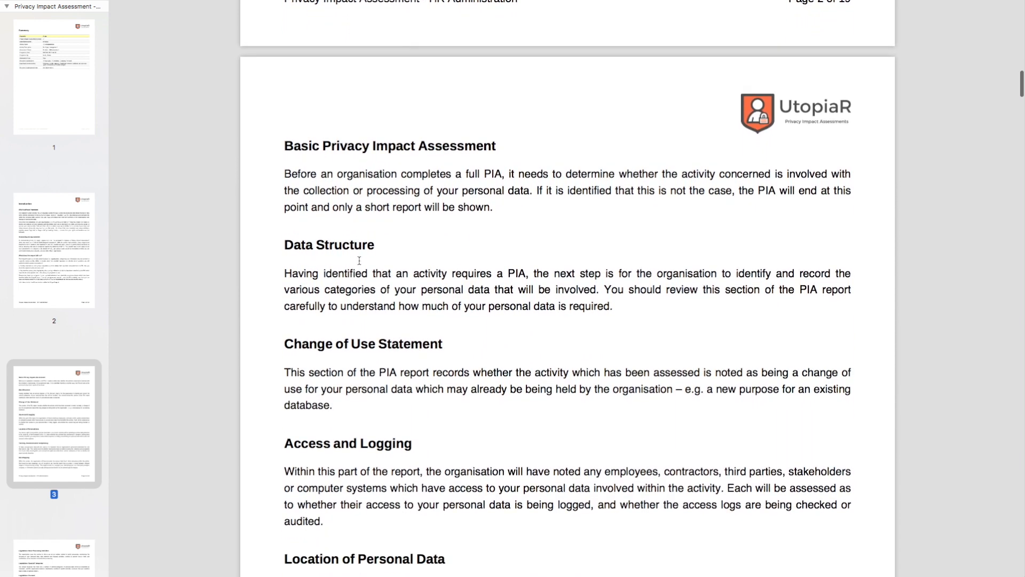
pyautogui.scroll(-5, 359, 263)
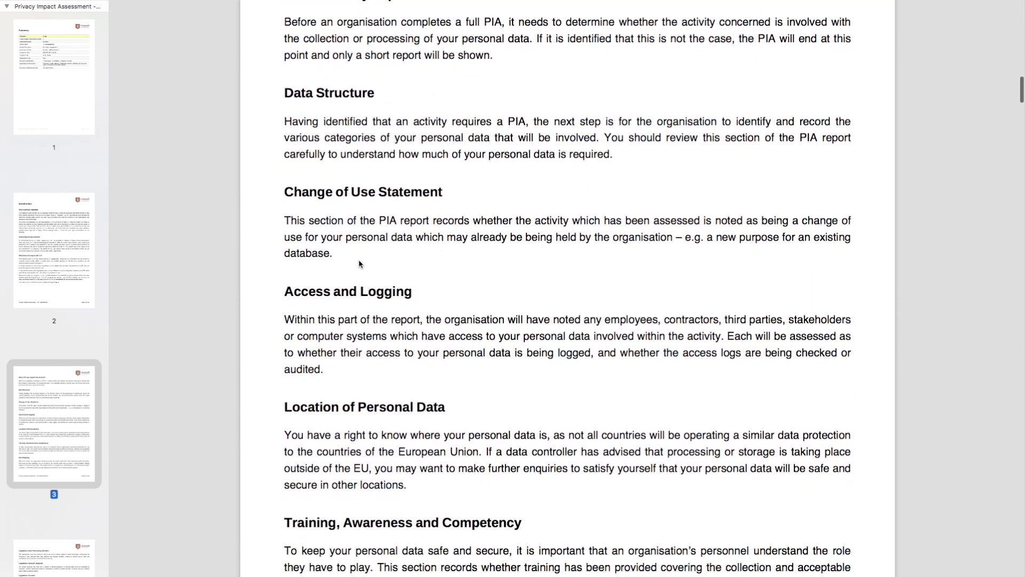
pyautogui.scroll(-7, 359, 263)
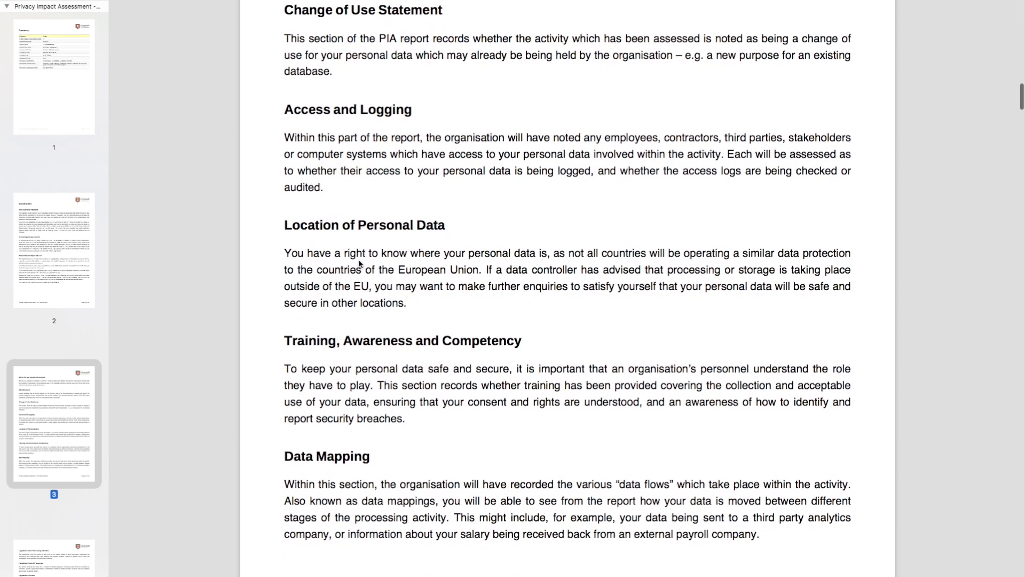
# Review the Observations and Identified Privacy Risks pages of the HR Administration report.
pyautogui.scroll(-6, 359, 263)
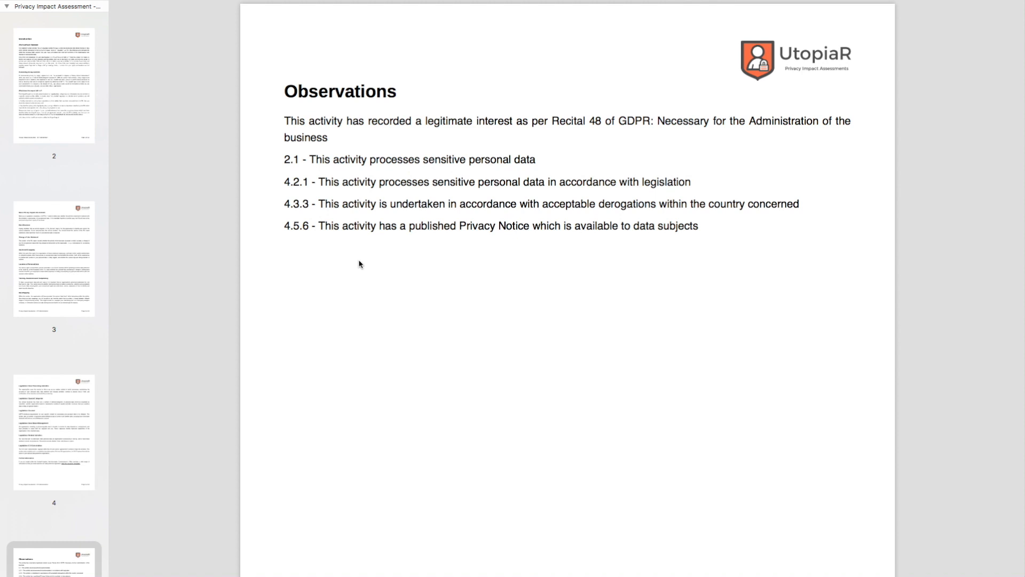
pyautogui.scroll(-10, 359, 263)
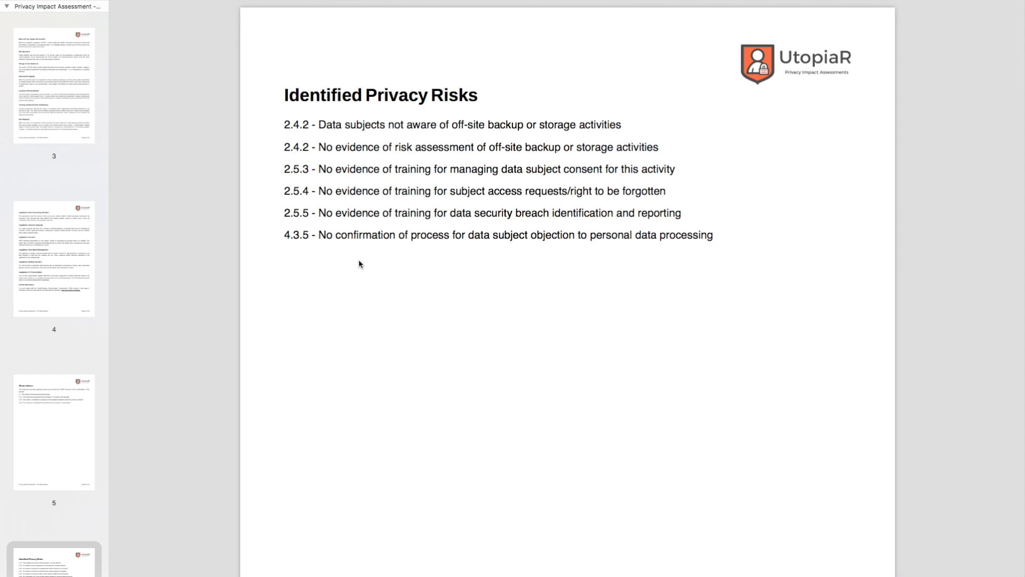
pyautogui.scroll(-12, 359, 263)
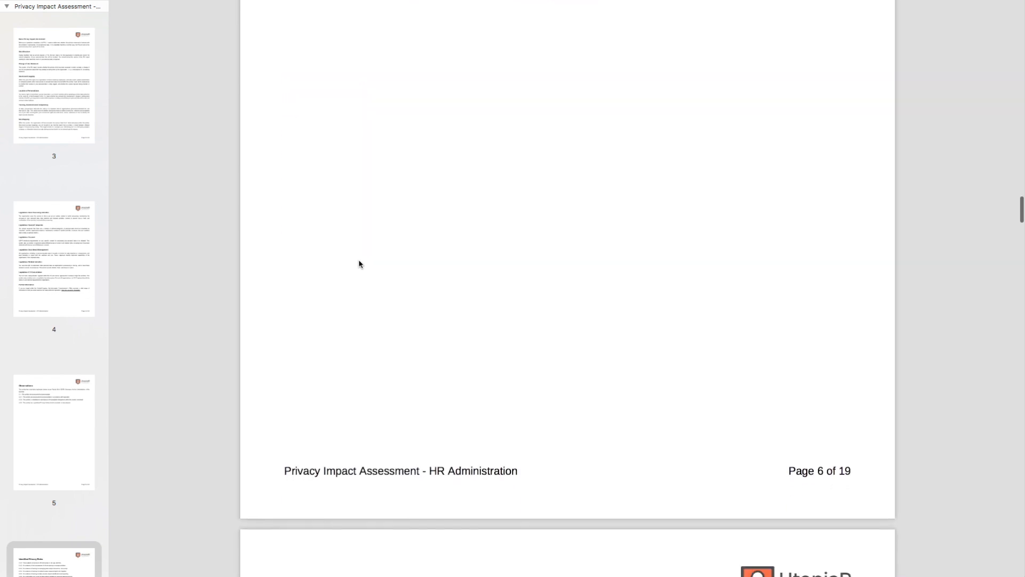
# Examine the report's recorded responses from section 1 Basic Privacy Impact Assessment through section 2.5 Training, Awareness and Competency.
pyautogui.scroll(-5, 359, 264)
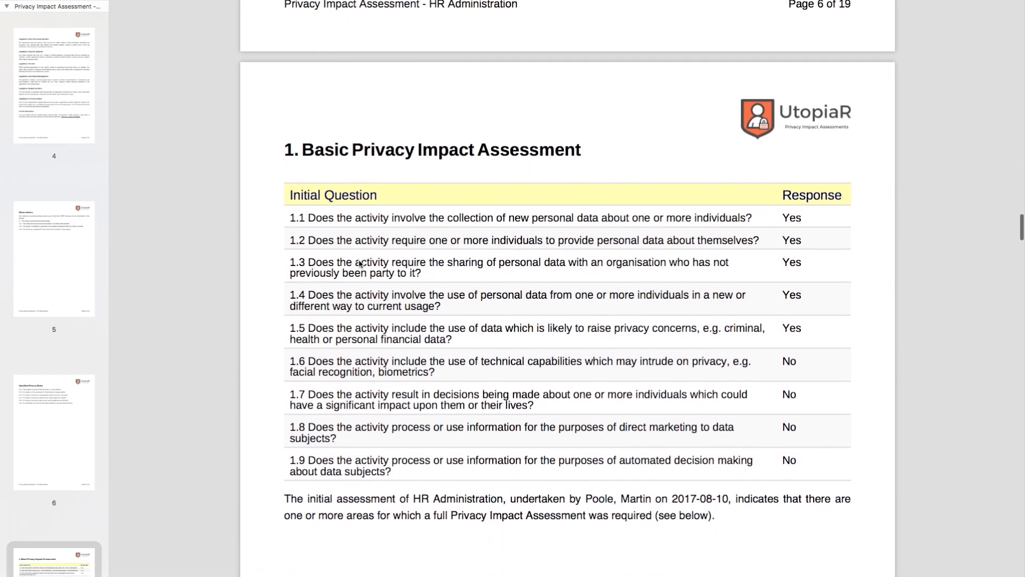
pyautogui.scroll(-15, 359, 263)
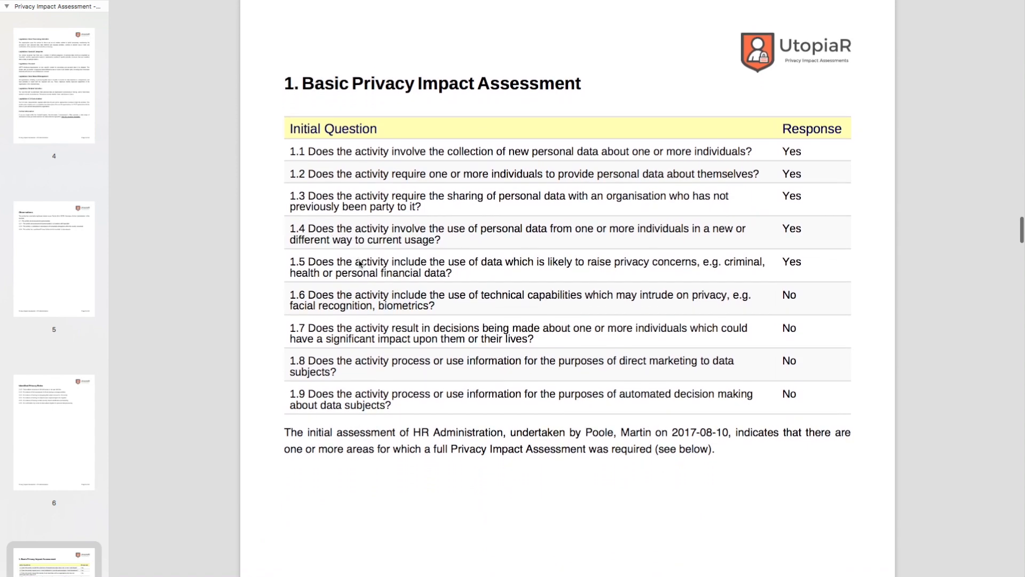
pyautogui.scroll(-4, 359, 264)
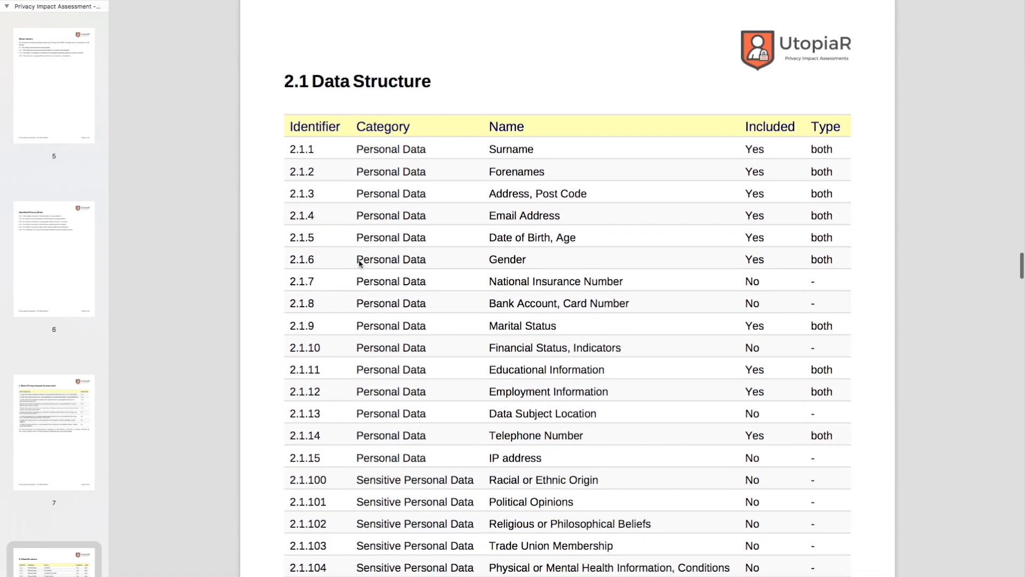
pyautogui.scroll(-15, 359, 263)
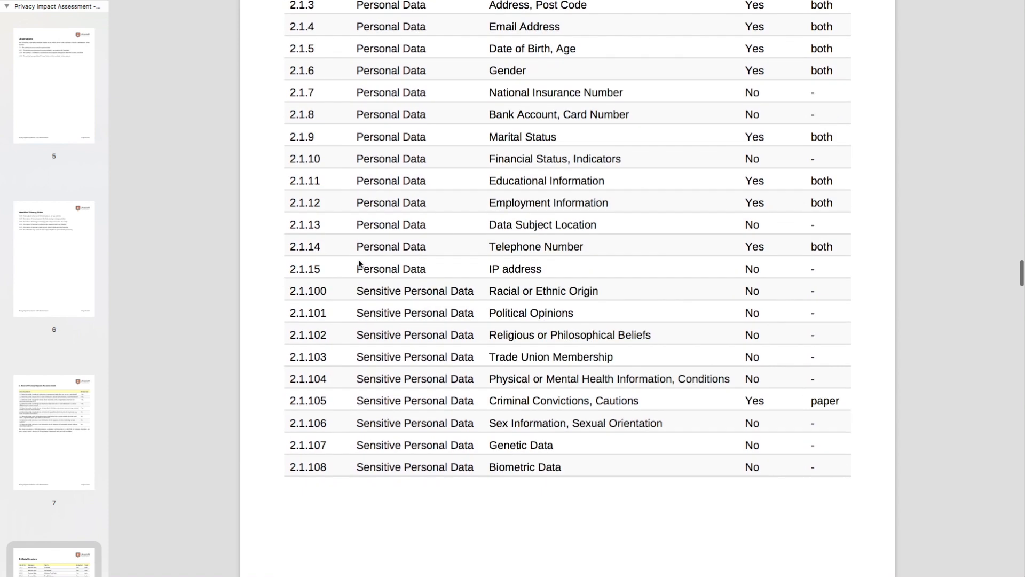
pyautogui.scroll(-12, 359, 264)
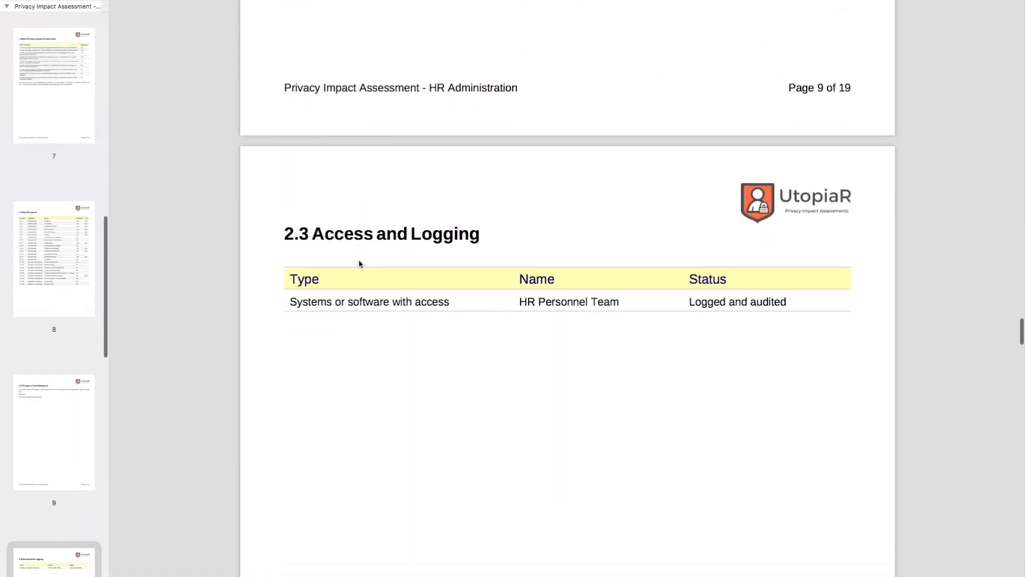
pyautogui.scroll(-15, 360, 264)
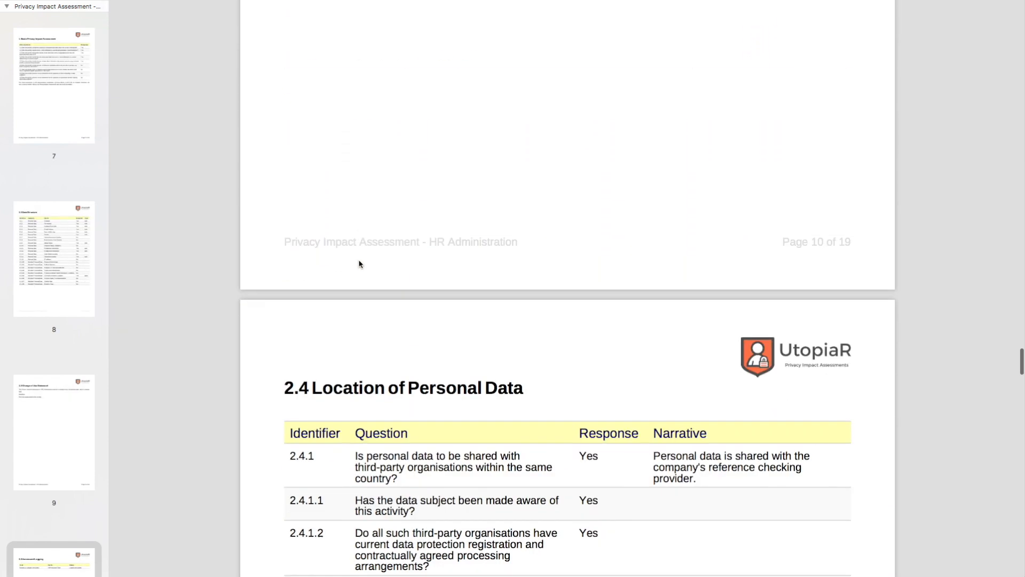
pyautogui.scroll(-10, 359, 263)
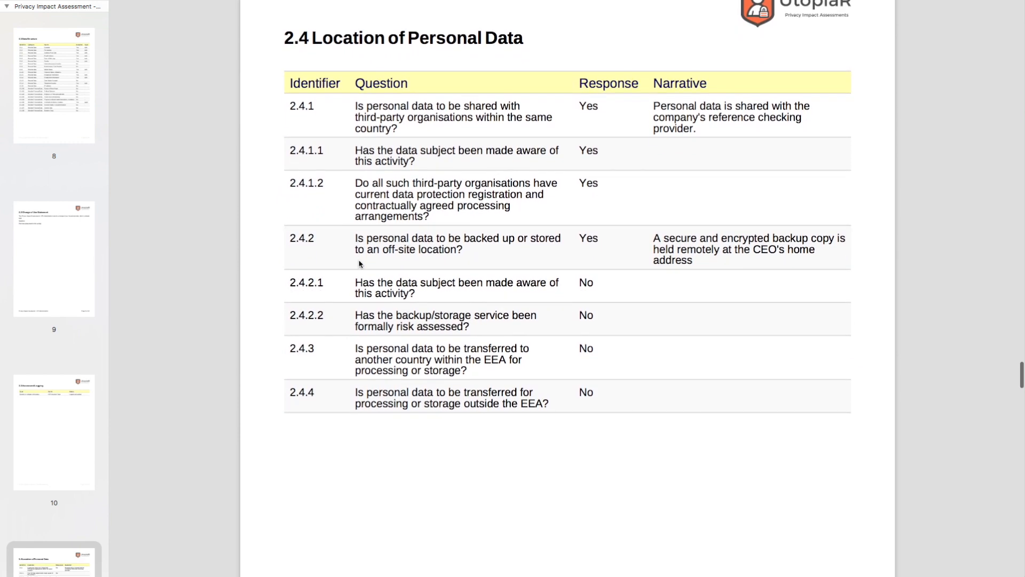
pyautogui.scroll(-12, 359, 263)
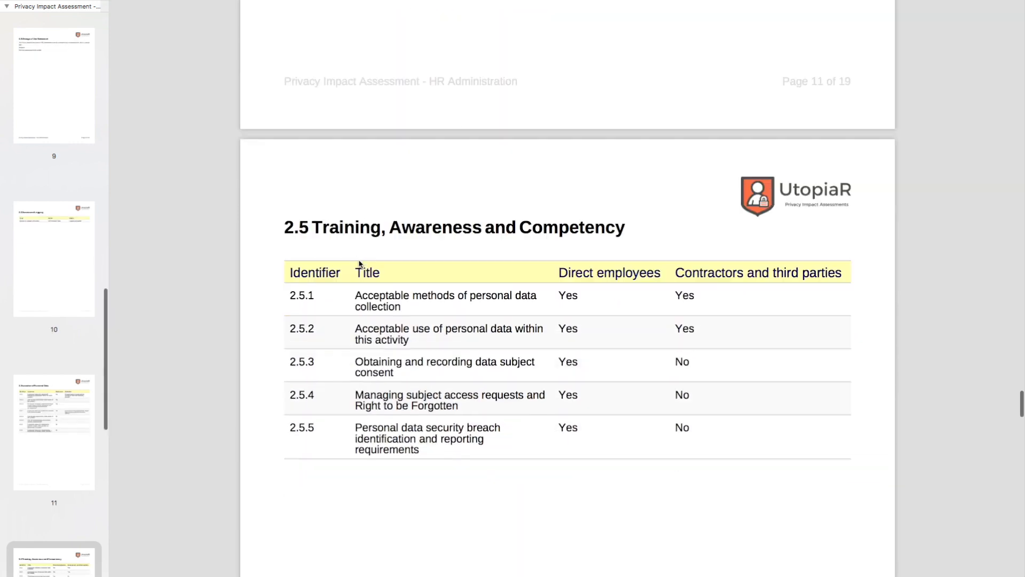
pyautogui.scroll(-2, 359, 264)
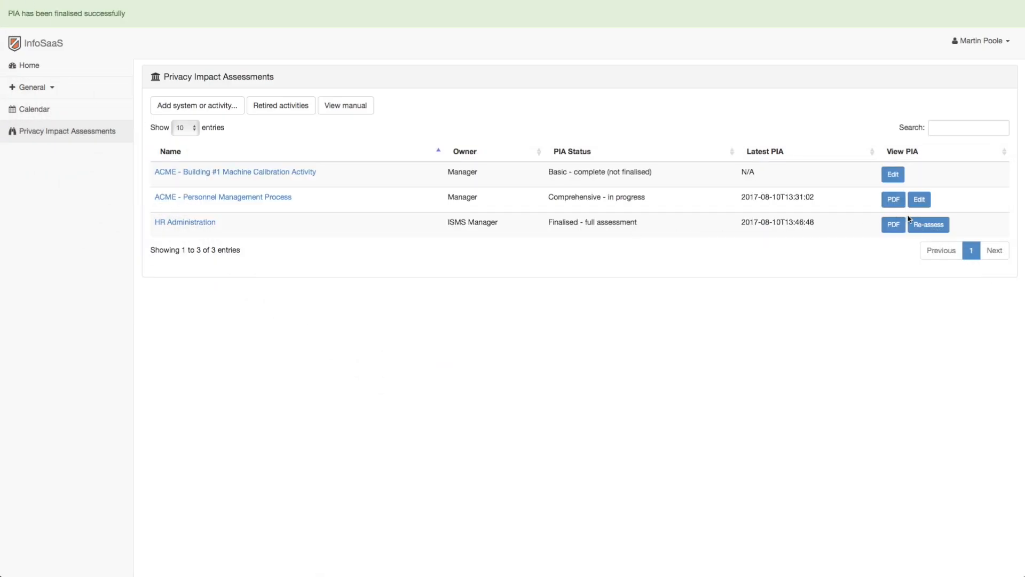
# Start a re-assessment of HR Administration, load the previous HR Administration PIA into it and check the section statuses.
pyautogui.click(926, 224)
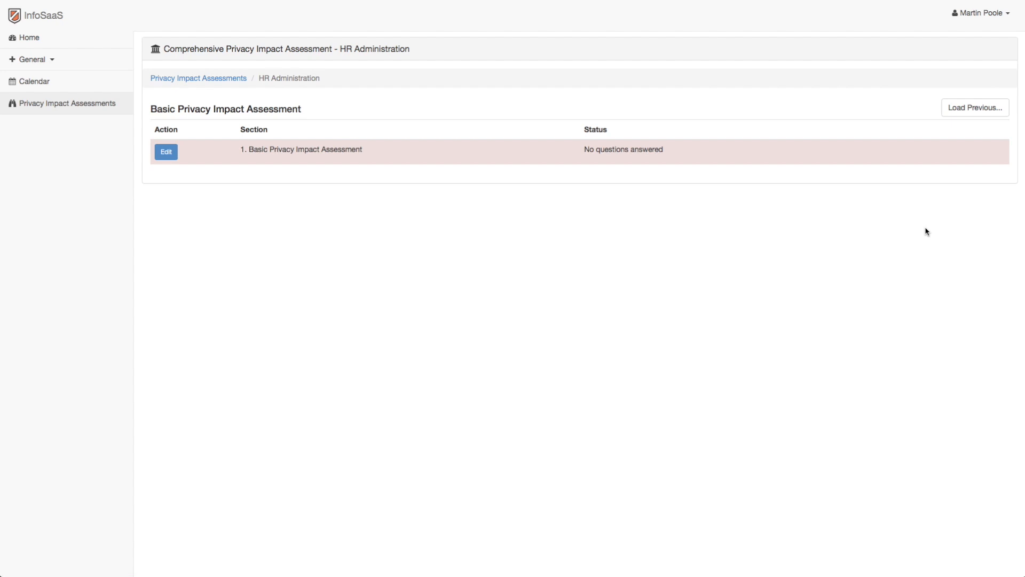
pyautogui.click(969, 111)
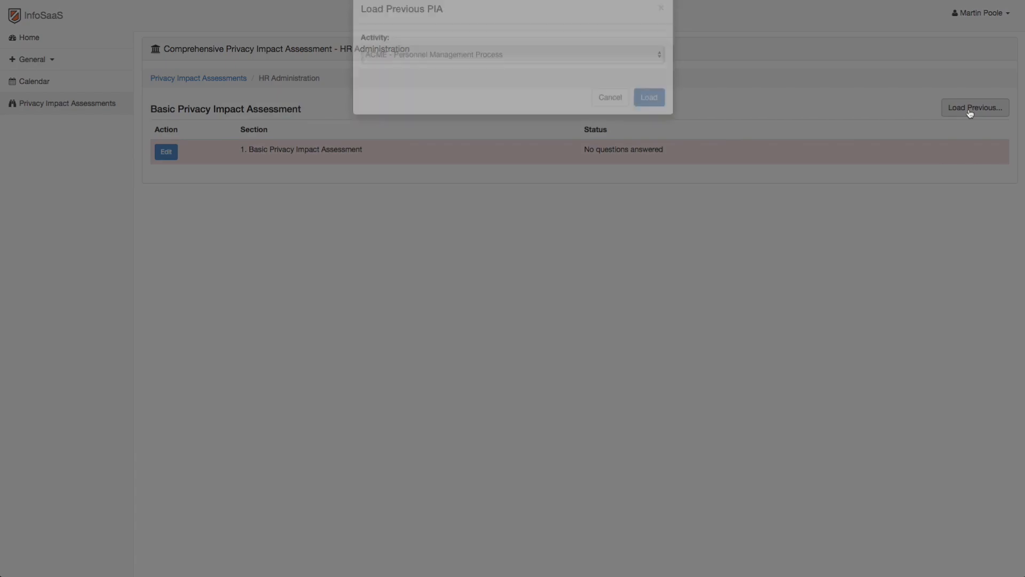
pyautogui.click(660, 78)
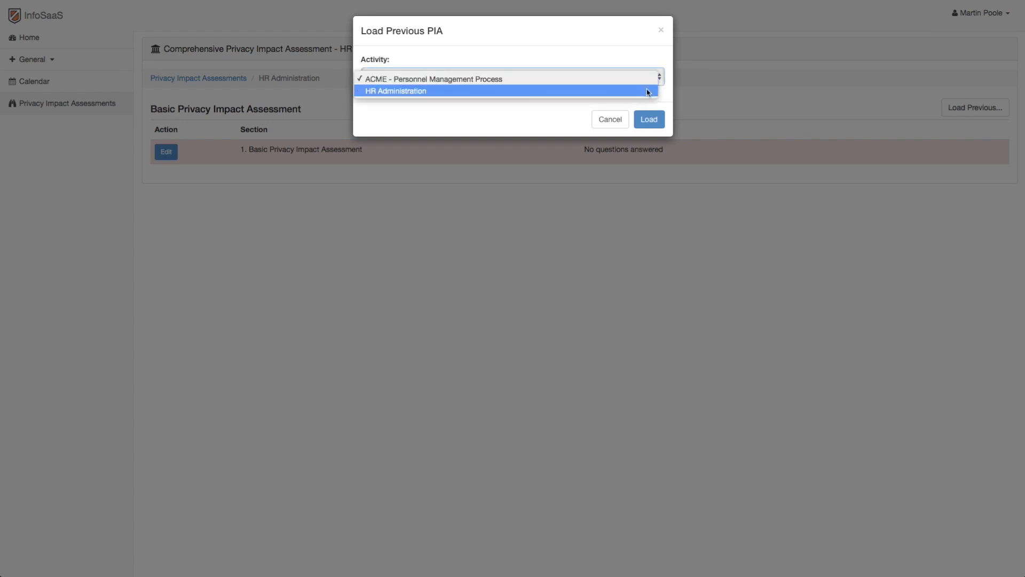
pyautogui.click(648, 92)
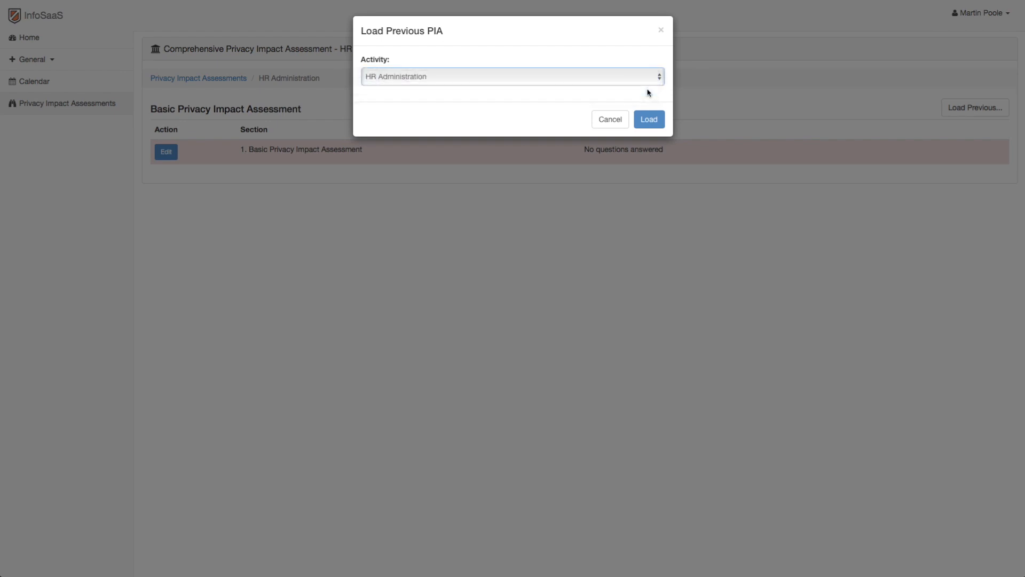
pyautogui.click(649, 119)
pyautogui.scroll(-2, 649, 121)
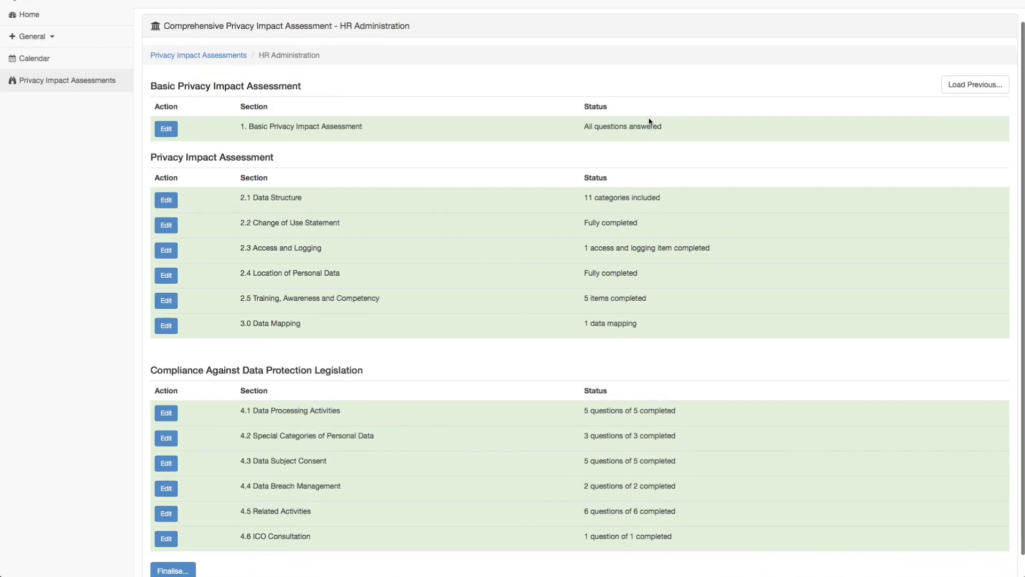
pyautogui.scroll(2, 649, 121)
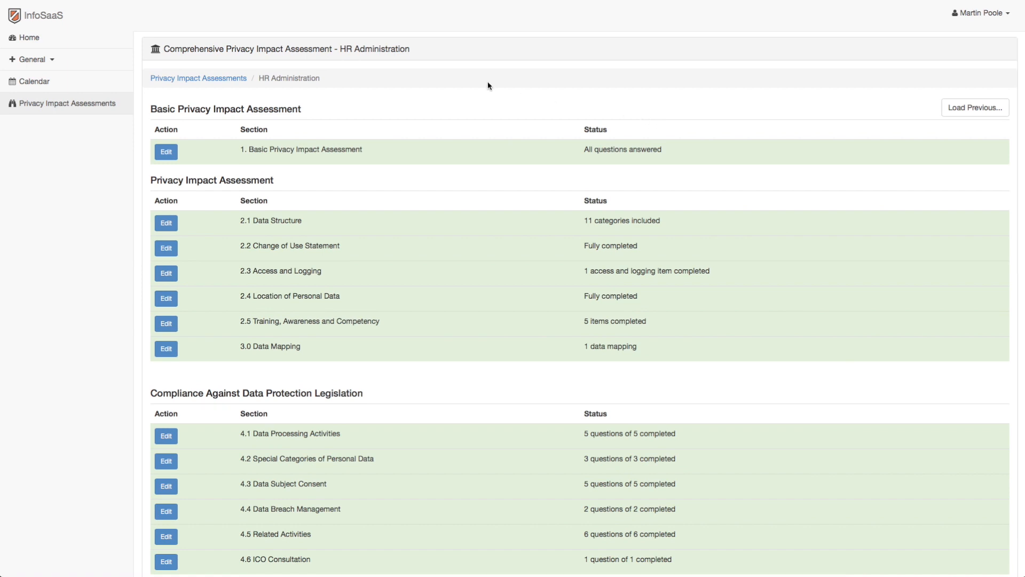
# Open the ISMS calendar and inspect the first completed privacy impact assessment entry on 10 August 2017.
pyautogui.click(77, 82)
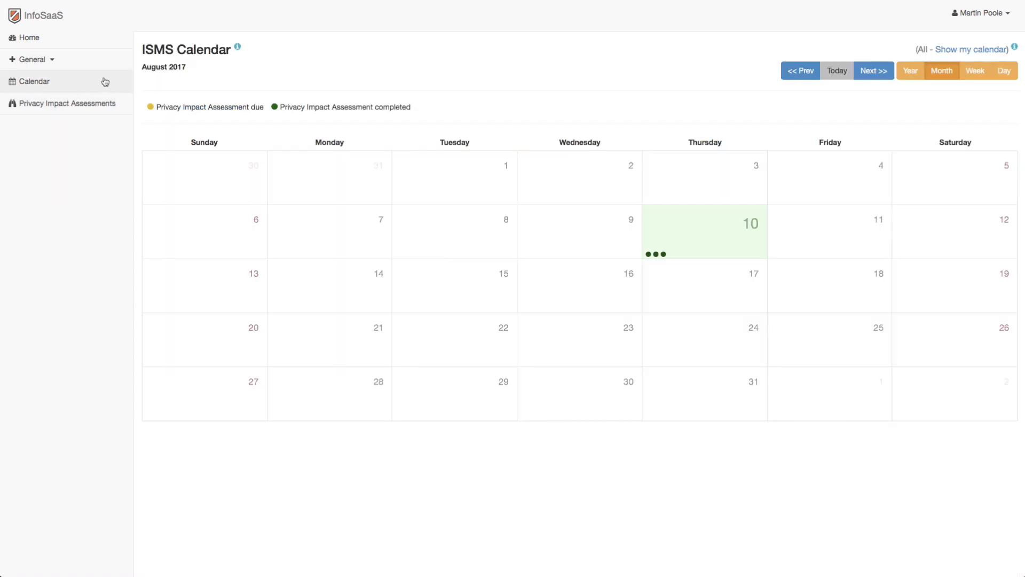
pyautogui.moveTo(647, 258)
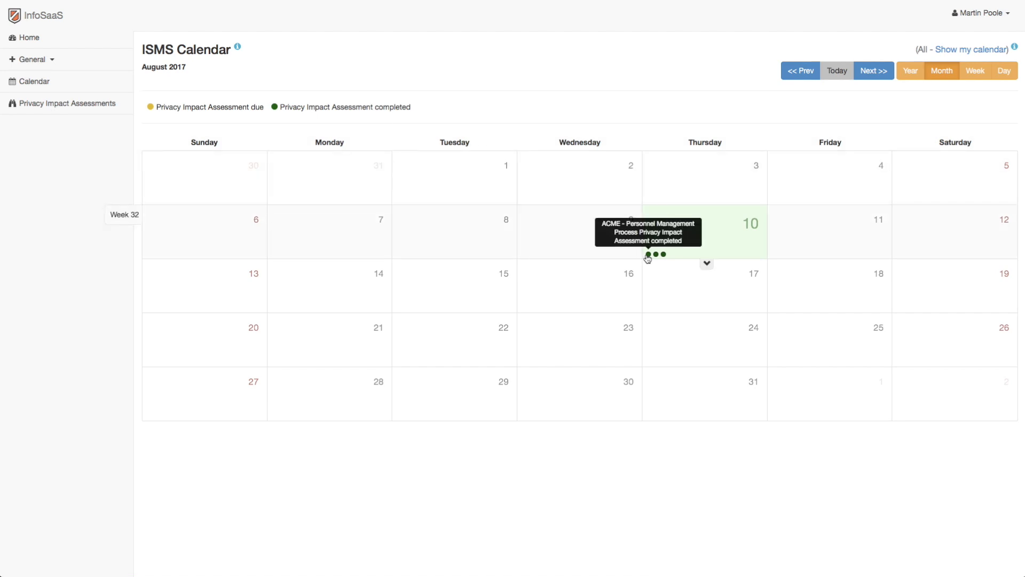